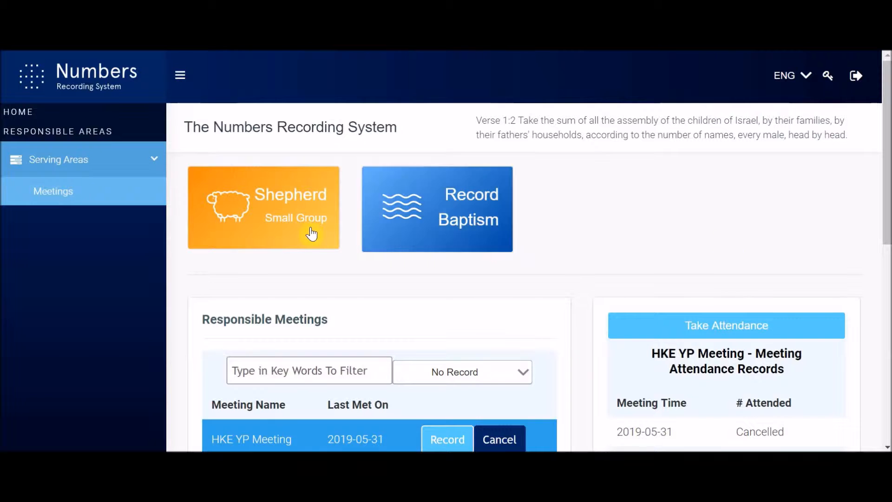
# Step: Open the HKE YP Meeting's Take Attendance form for 2019-06-07, 19:30–21:00
pyautogui.scroll(-3, 528, 285)
pyautogui.scroll(-1, 526, 283)
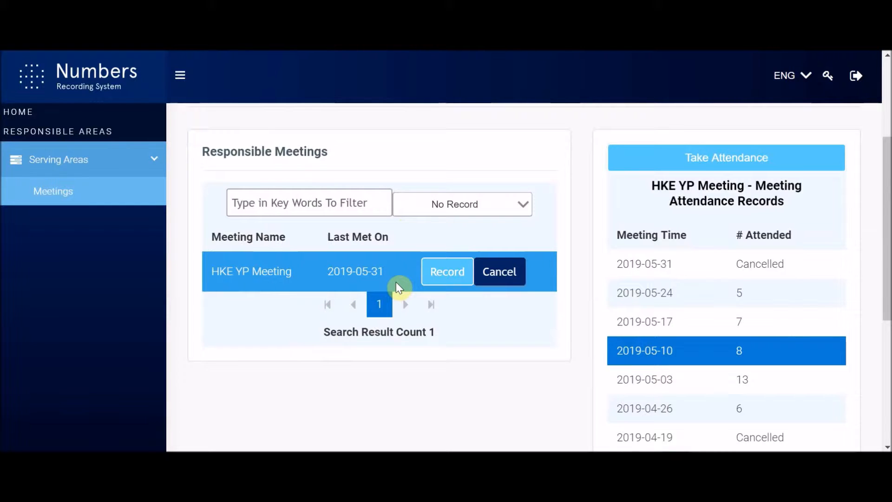
pyautogui.click(453, 274)
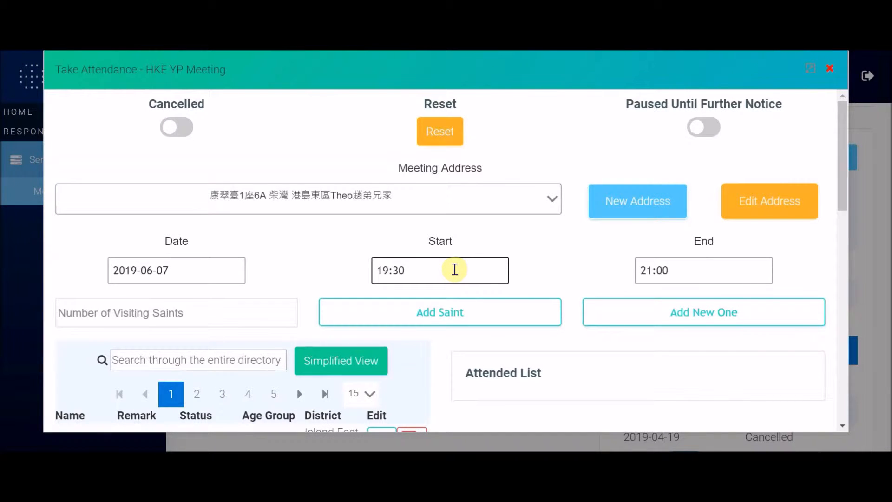
pyautogui.scroll(-5, 455, 270)
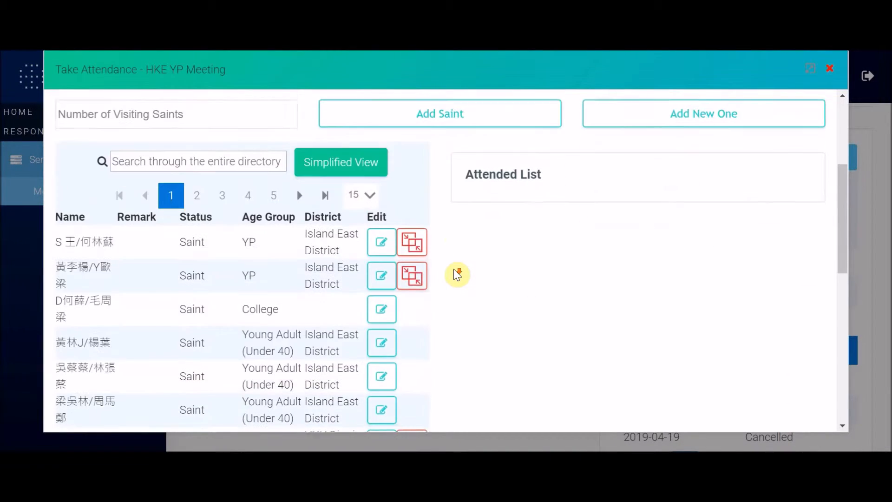
pyautogui.scroll(4, 455, 270)
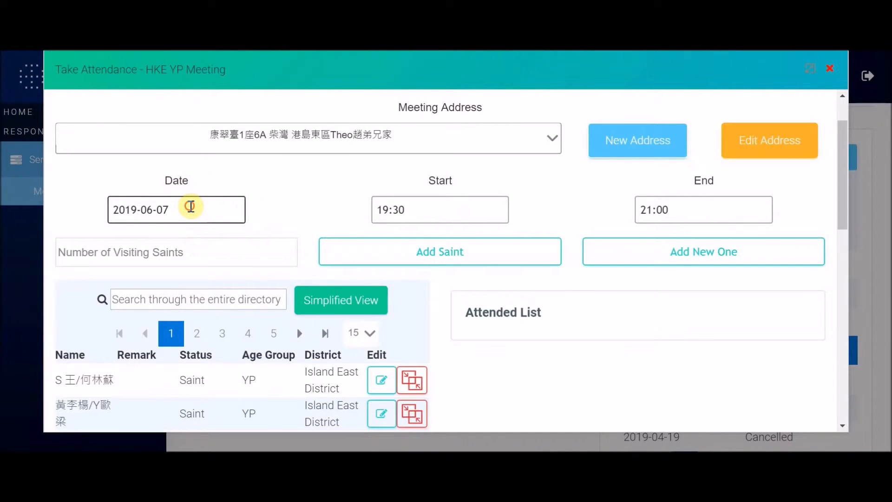
pyautogui.click(191, 205)
pyautogui.click(392, 174)
pyautogui.click(219, 208)
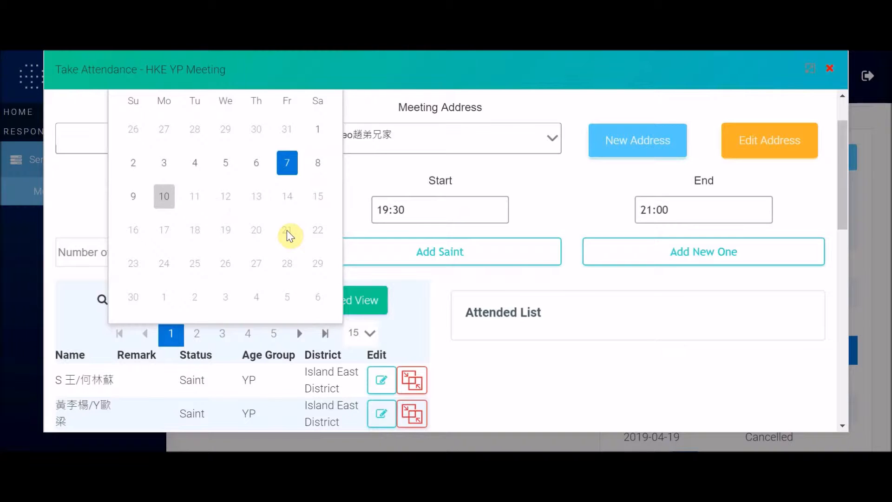
pyautogui.click(387, 184)
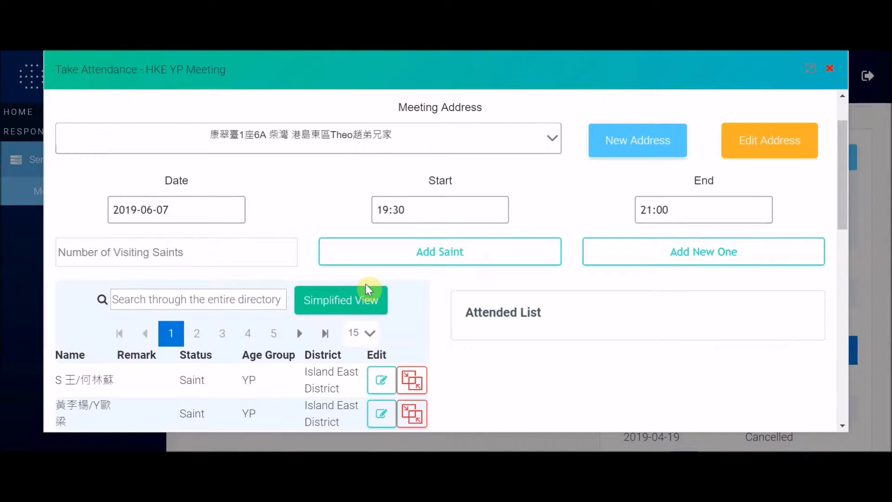
pyautogui.scroll(-4, 368, 289)
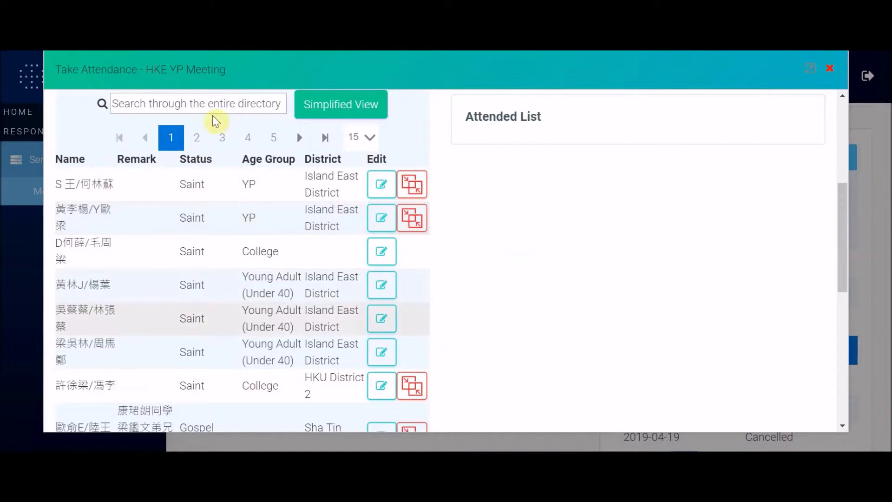
# Step: Add saints from the directory to the Attended List, including the Sha Tin gospel contact and a Young Adult
pyautogui.click(209, 198)
pyautogui.click(215, 226)
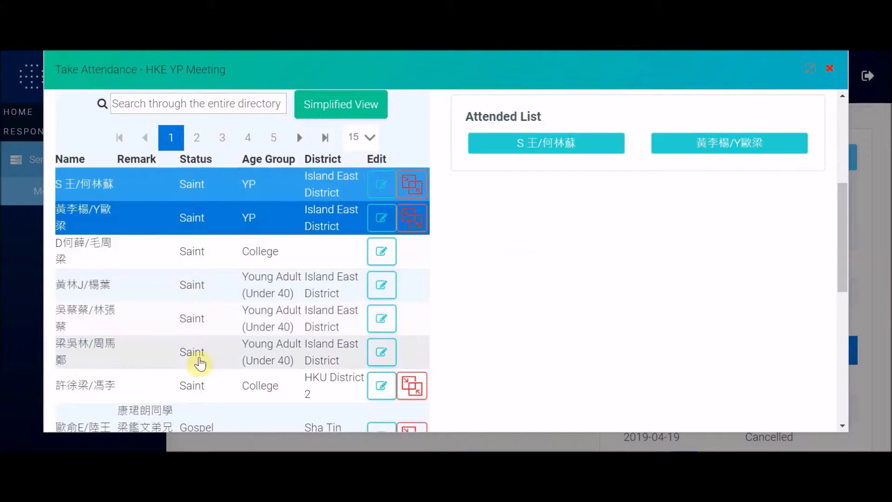
pyautogui.scroll(-3, 213, 299)
pyautogui.click(193, 308)
pyautogui.click(205, 372)
pyautogui.click(205, 398)
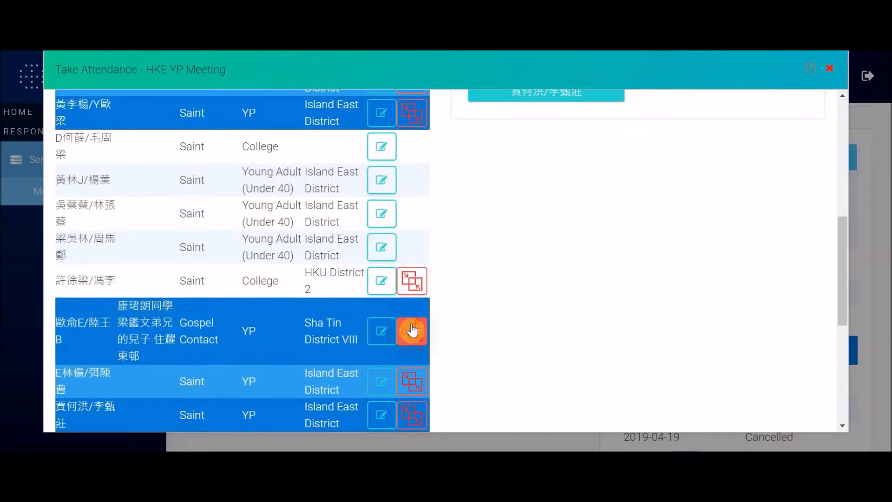
pyautogui.scroll(5, 411, 331)
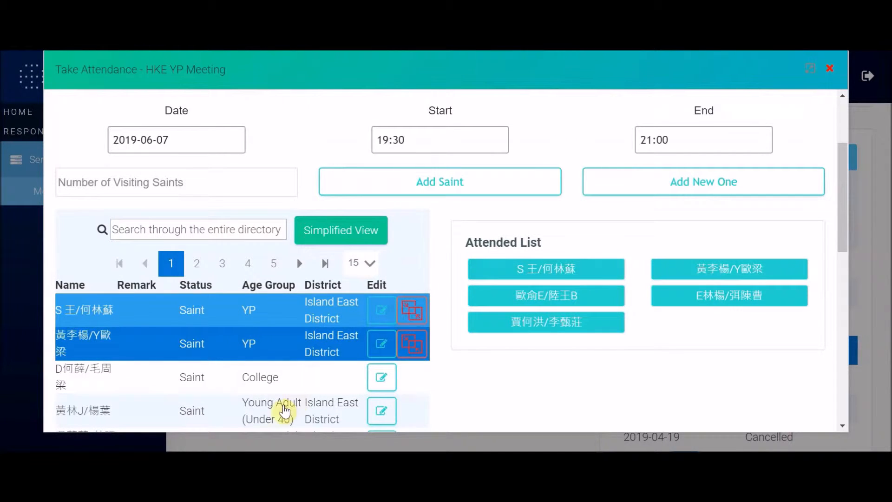
pyautogui.click(284, 410)
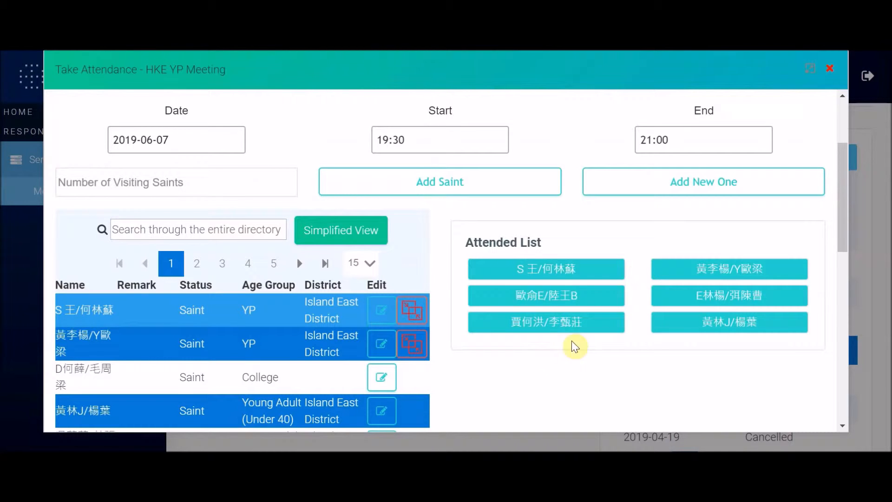
# Step: Remove the mistakenly added saint, leaving five attendees with the second saint restored
pyautogui.click(734, 322)
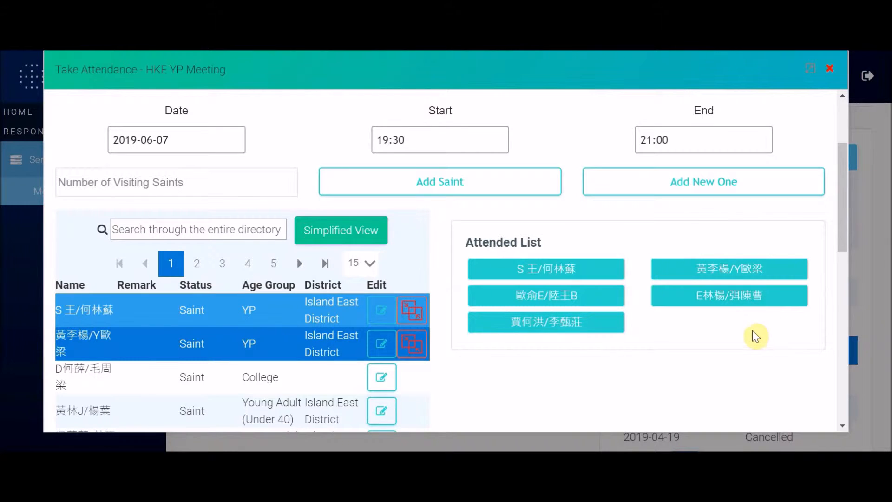
pyautogui.click(246, 356)
pyautogui.click(246, 357)
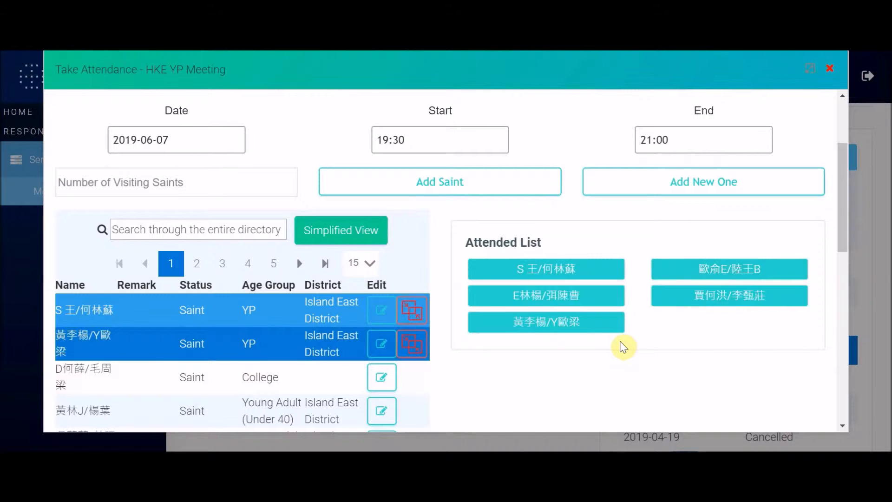
pyautogui.scroll(-5, 249, 329)
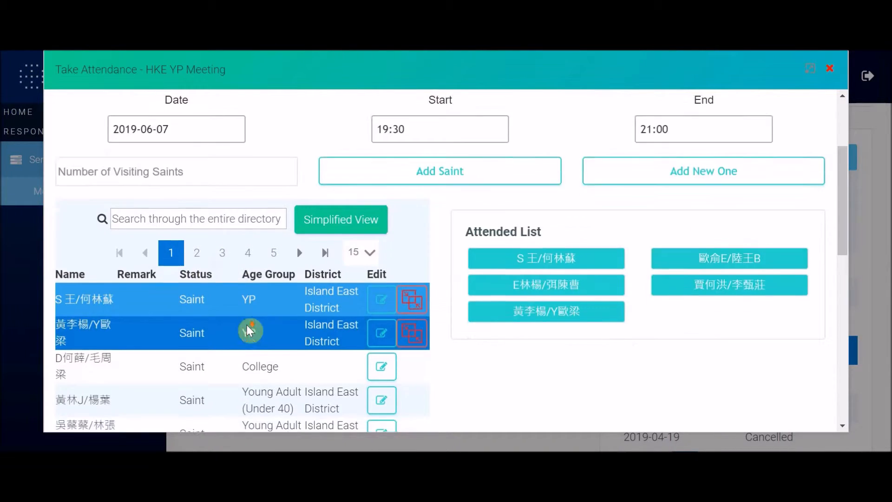
pyautogui.scroll(-6, 247, 325)
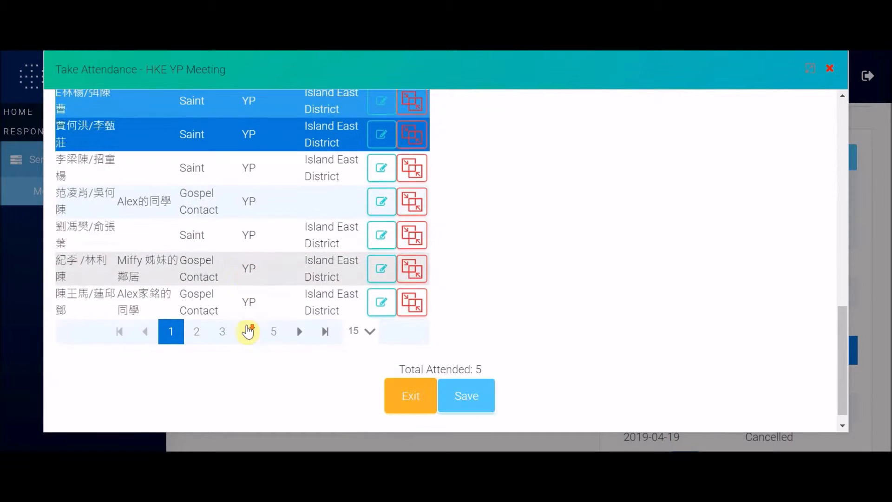
pyautogui.click(368, 329)
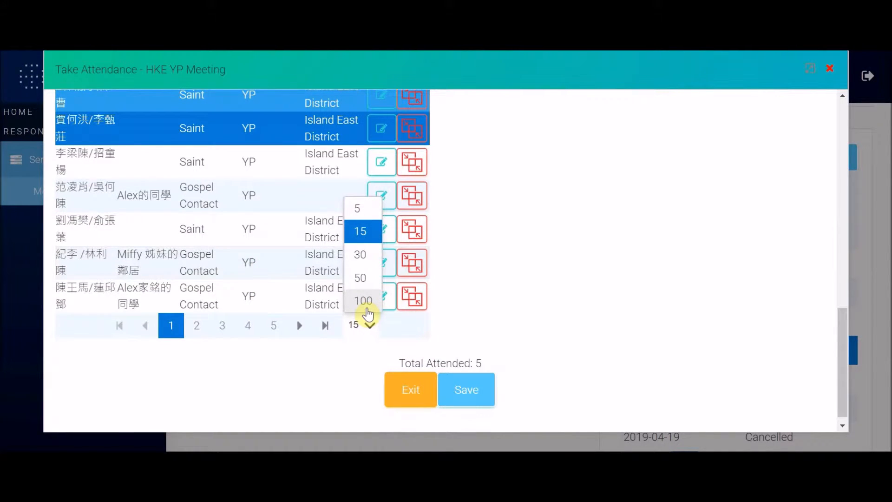
pyautogui.click(301, 348)
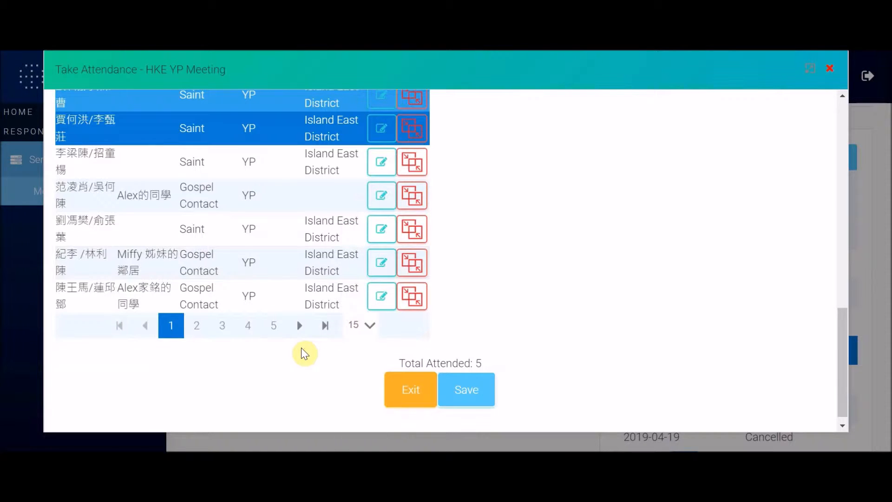
pyautogui.scroll(4, 301, 354)
pyautogui.scroll(-4, 301, 352)
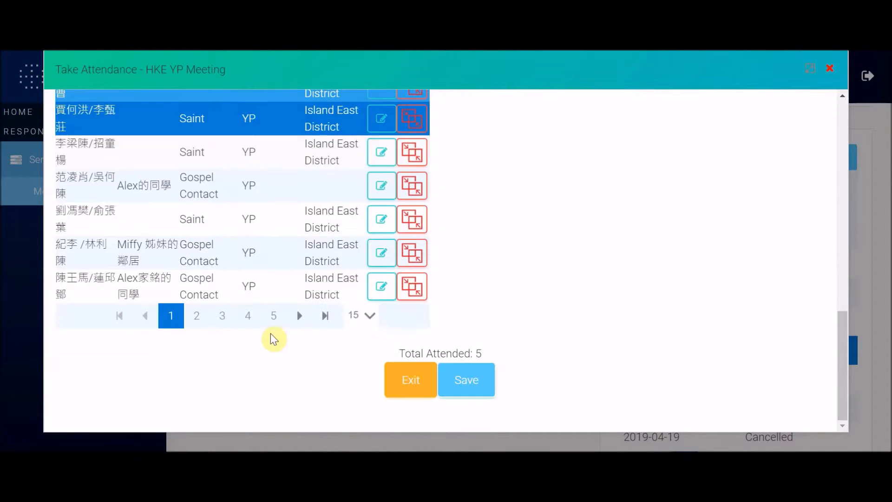
pyautogui.click(299, 316)
pyautogui.click(300, 316)
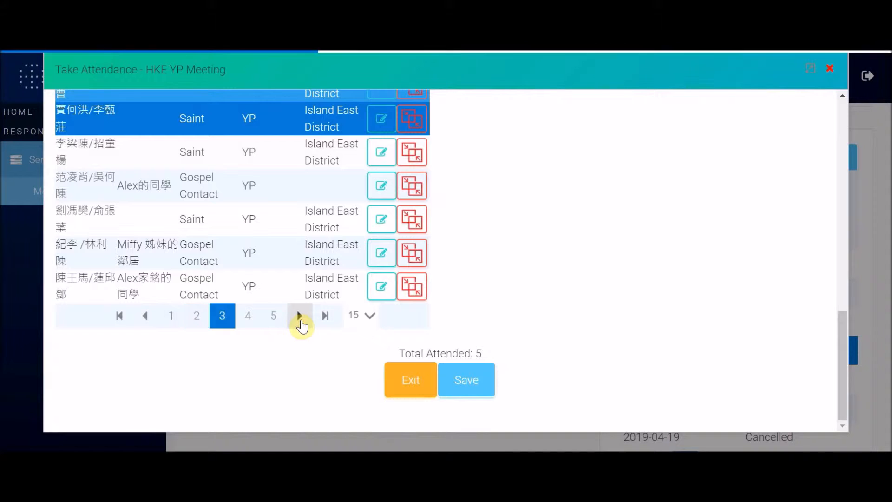
pyautogui.scroll(3, 299, 325)
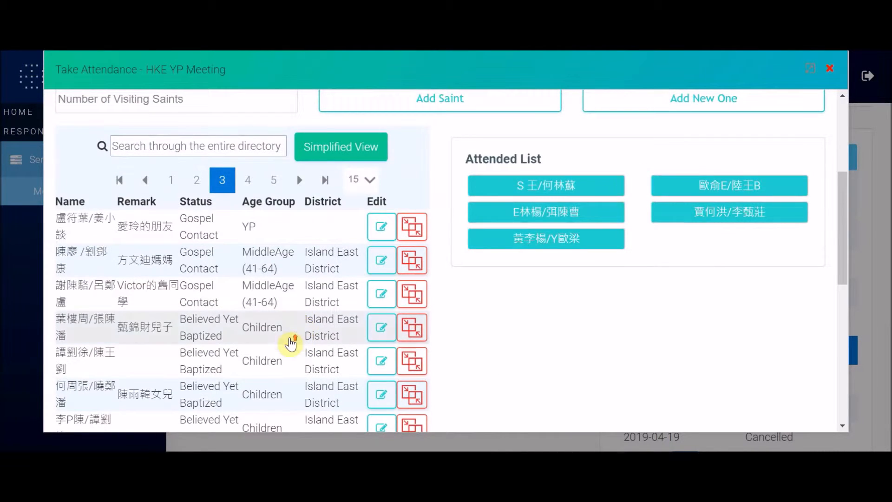
pyautogui.scroll(2, 291, 344)
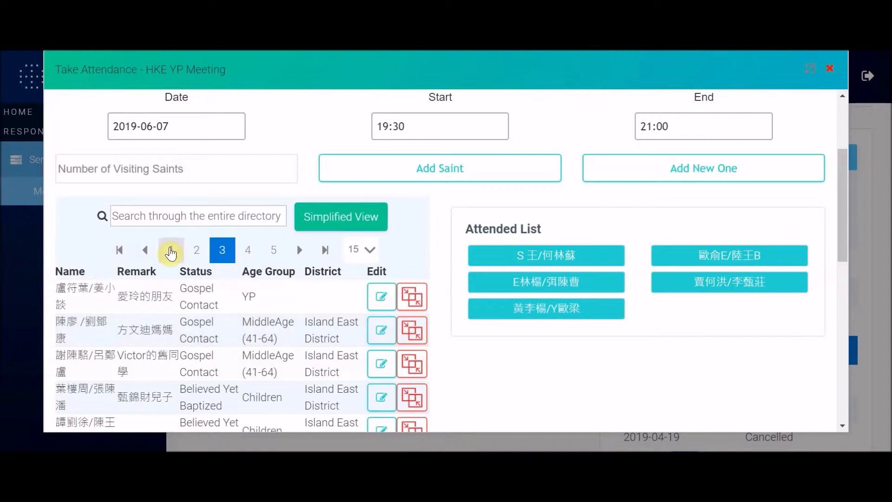
pyautogui.click(171, 251)
pyautogui.click(209, 214)
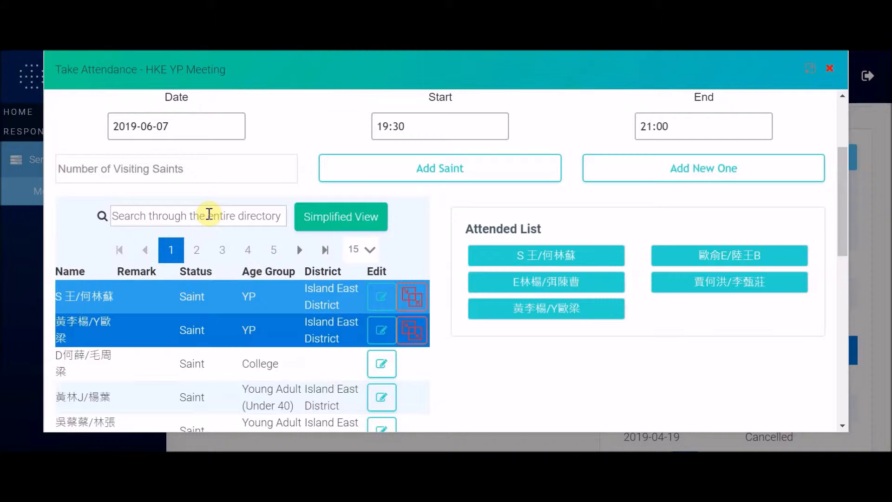
# Step: Search the gospel contact by name, add her as sixth attendee, then clear the search box
pyautogui.write('carmen')
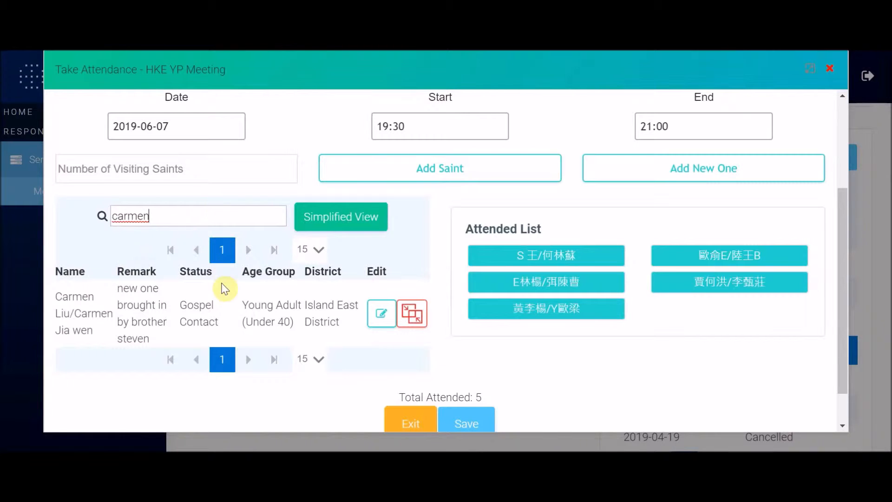
pyautogui.click(218, 302)
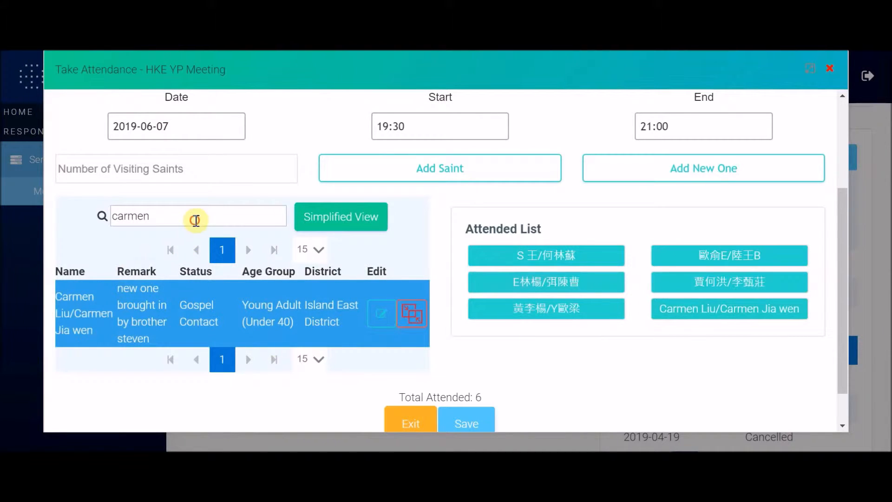
pyautogui.doubleClick(195, 220)
pyautogui.press('BackSpace')
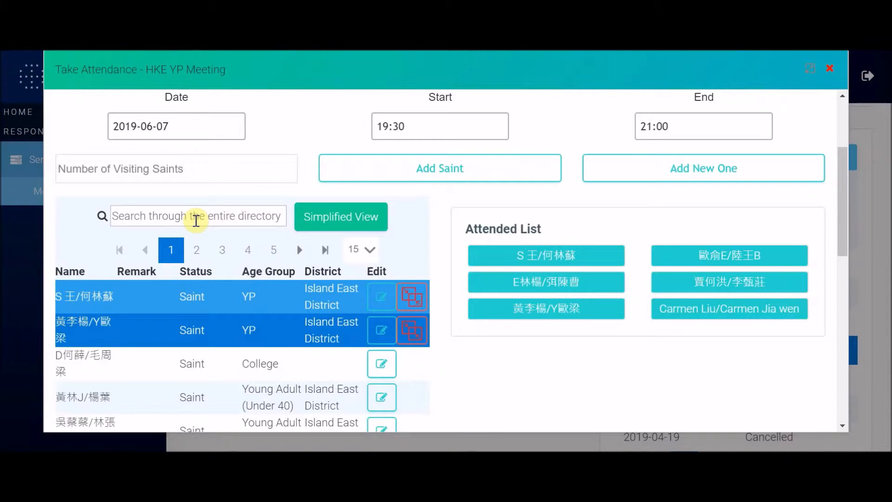
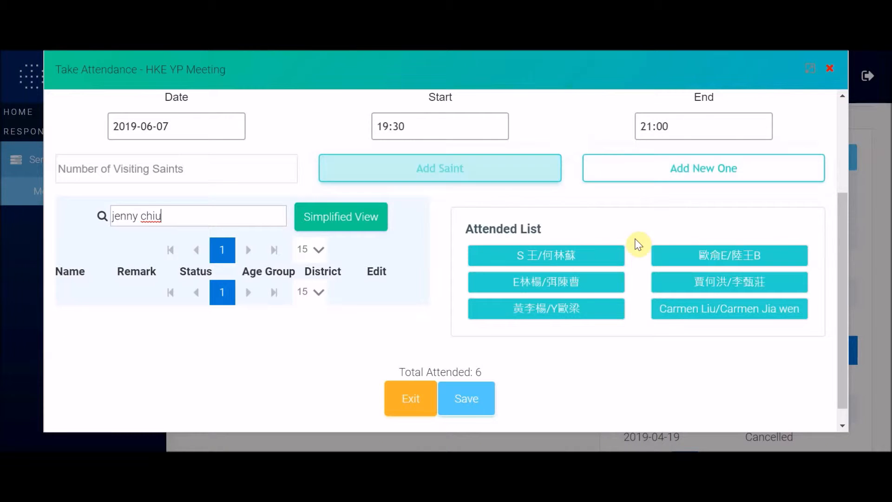
# Step: Search for the missing person by name and, finding no match, start an Add New Saint Profile
pyautogui.click(495, 172)
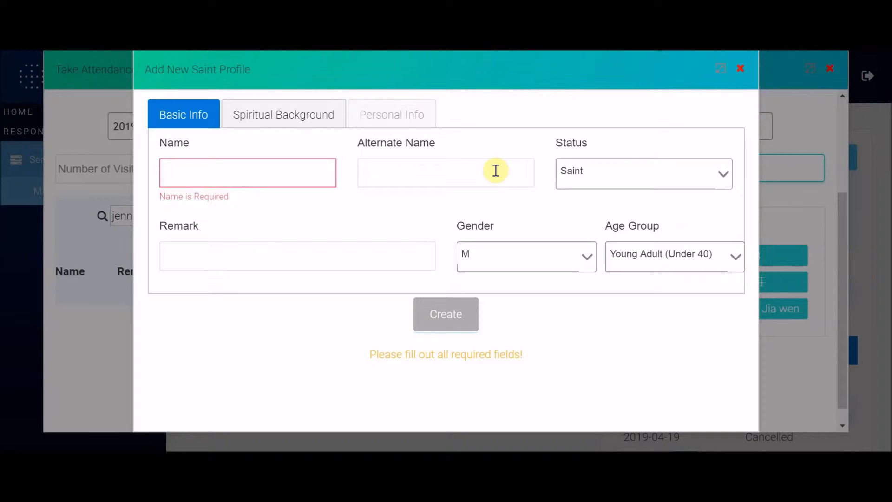
# Step: Enter the new saint's full name and alternate name in the profile form
pyautogui.click(282, 172)
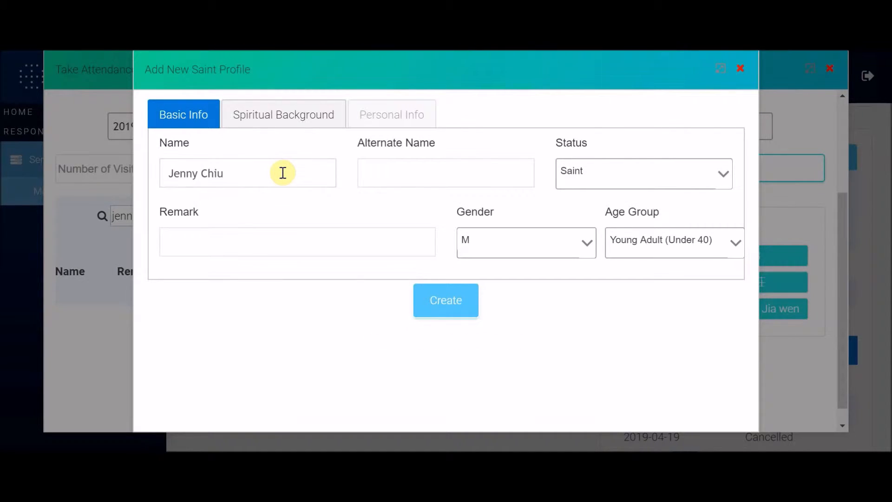
pyautogui.click(460, 167)
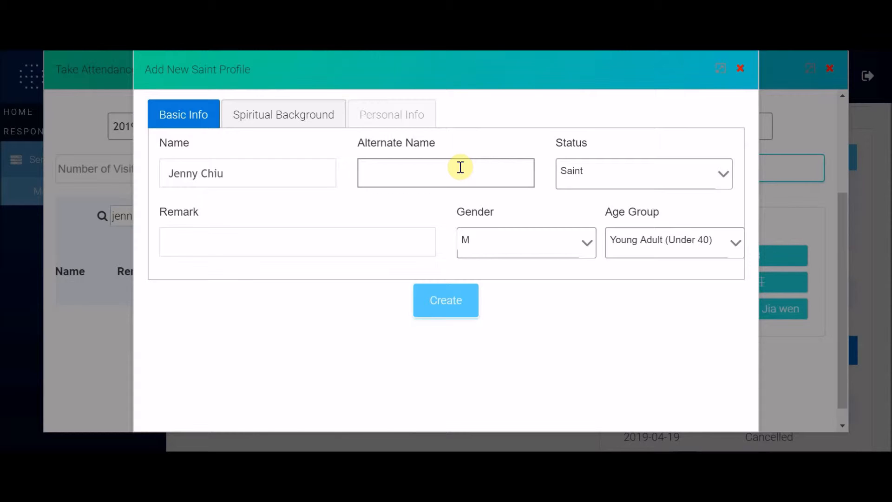
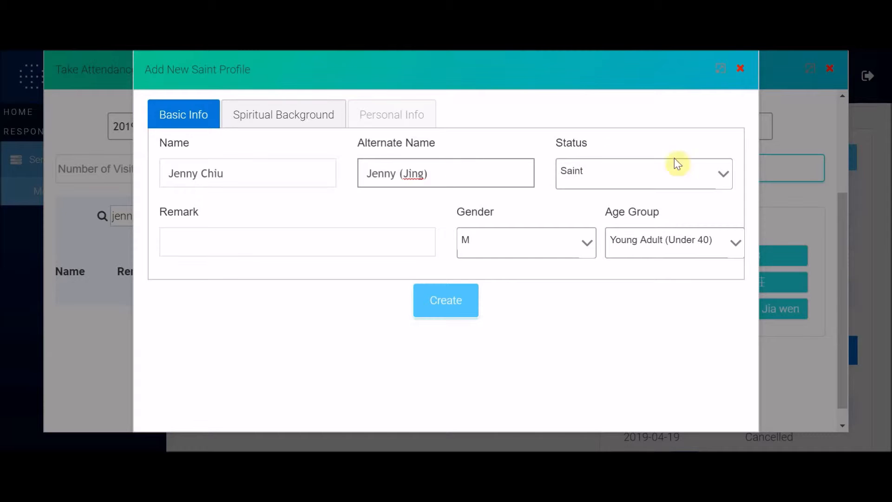
pyautogui.click(581, 180)
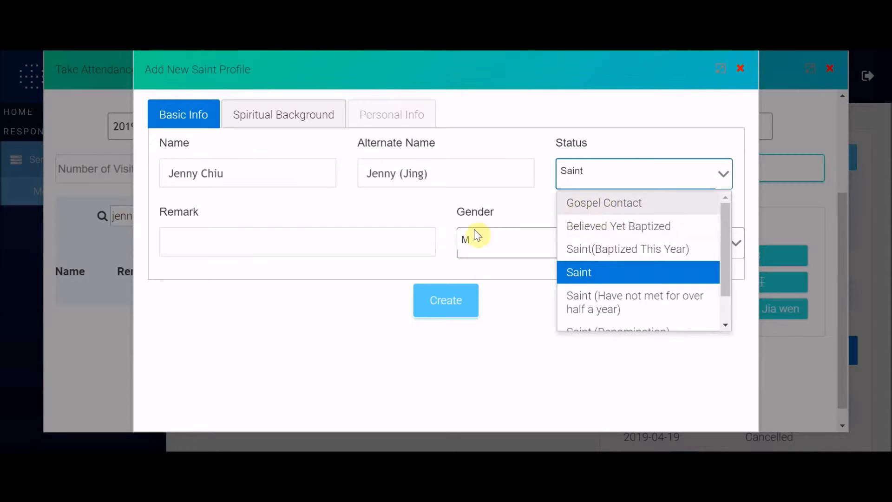
# Step: Keep status Saint, add a remark naming her cousin, set gender F and age group YP, and create the profile
pyautogui.click(340, 204)
pyautogui.click(342, 251)
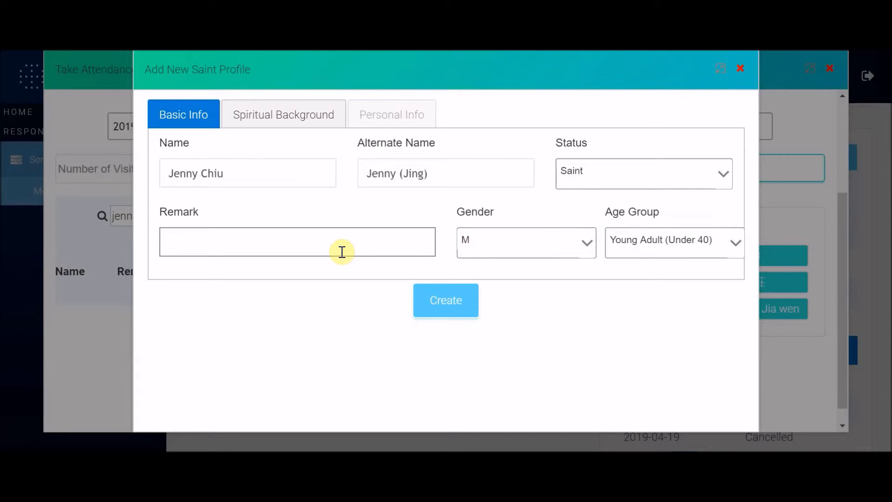
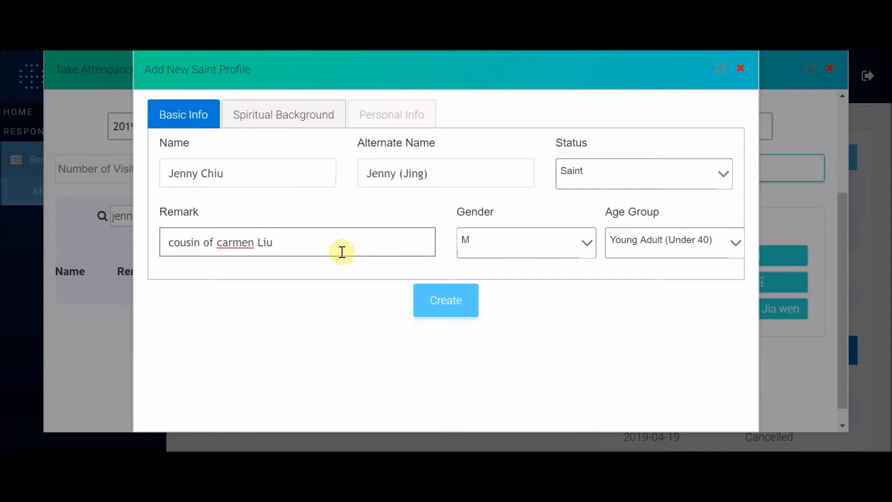
pyautogui.click(533, 247)
pyautogui.click(521, 300)
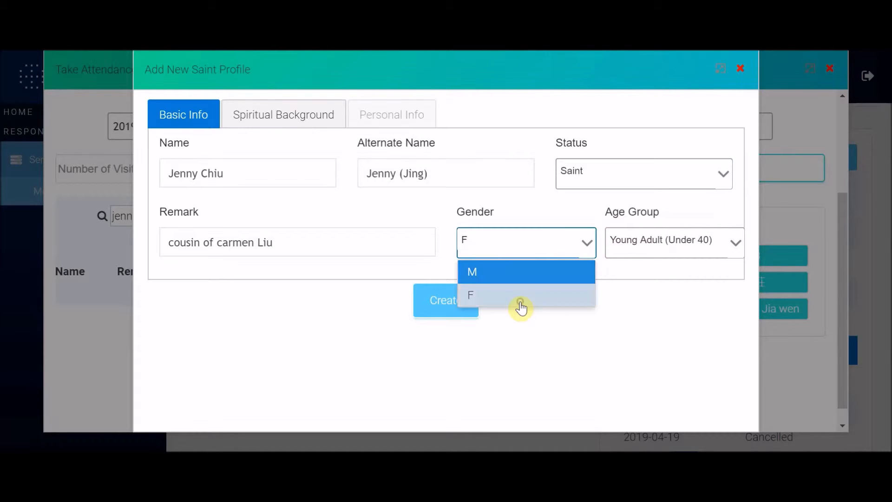
pyautogui.click(643, 240)
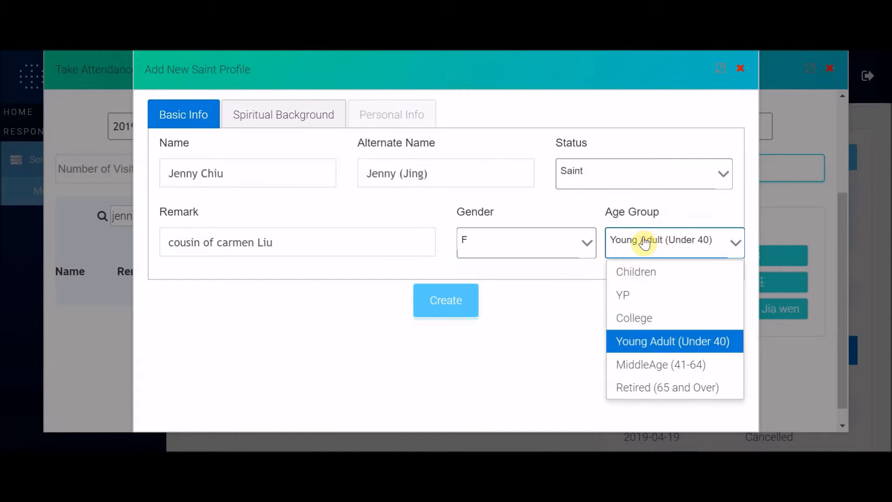
pyautogui.click(630, 301)
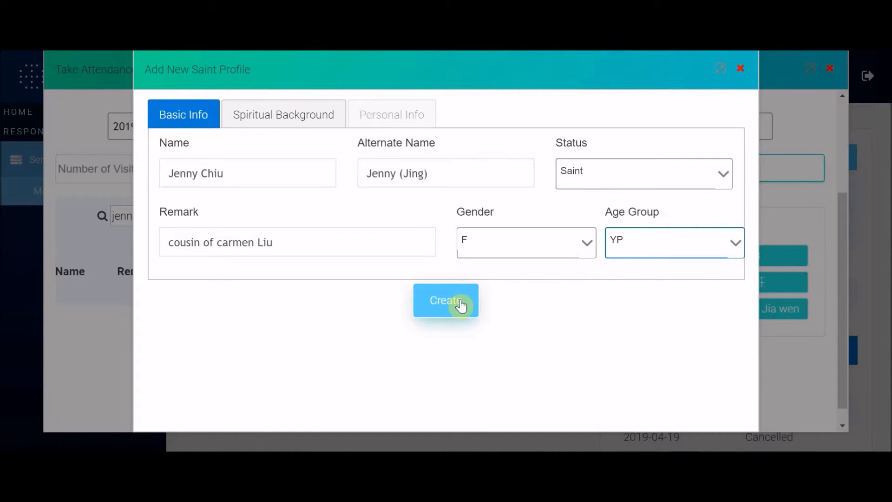
pyautogui.click(461, 305)
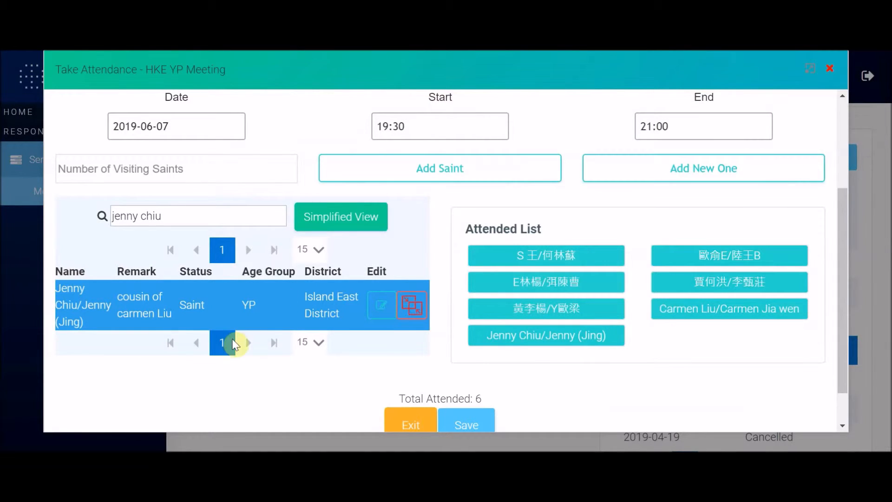
# Step: Replace the search with the relative's name to show both related saints, with 7 attended
pyautogui.scroll(-1, 233, 313)
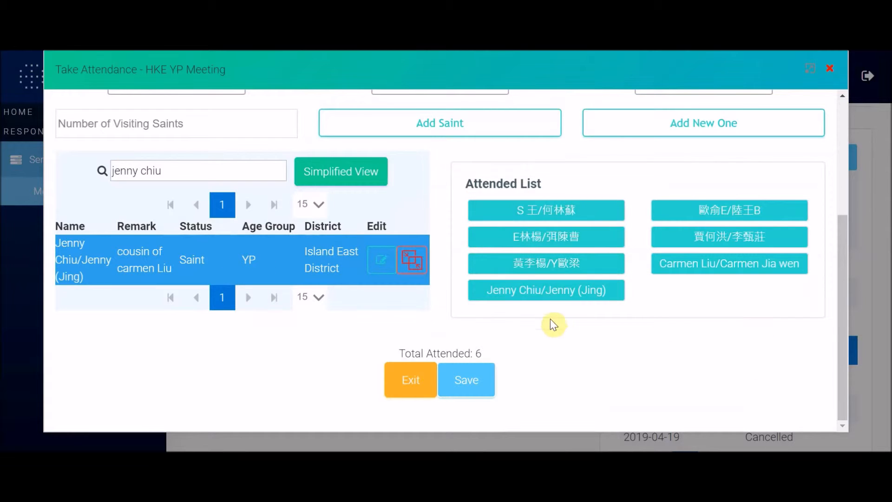
pyautogui.click(555, 297)
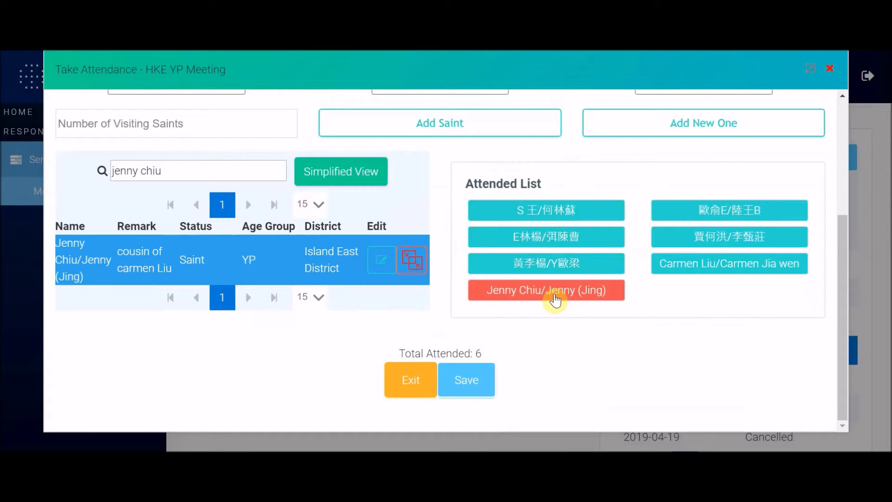
pyautogui.tripleClick(220, 178)
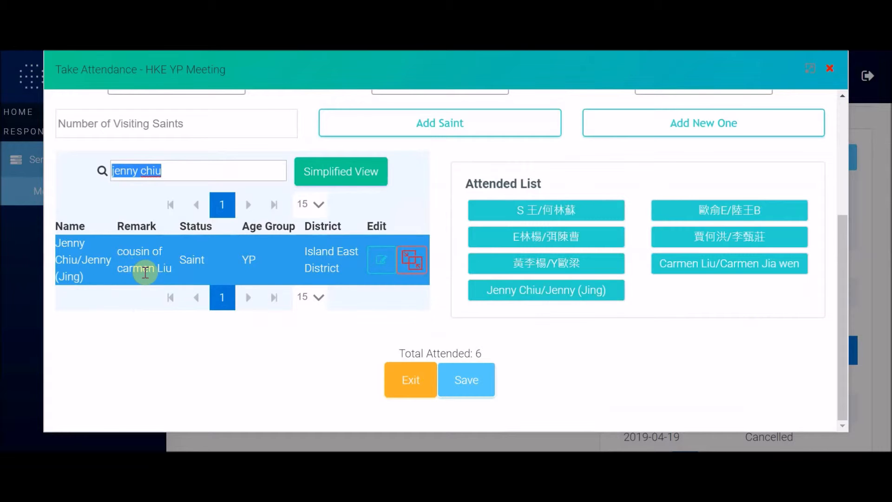
pyautogui.write('carmen')
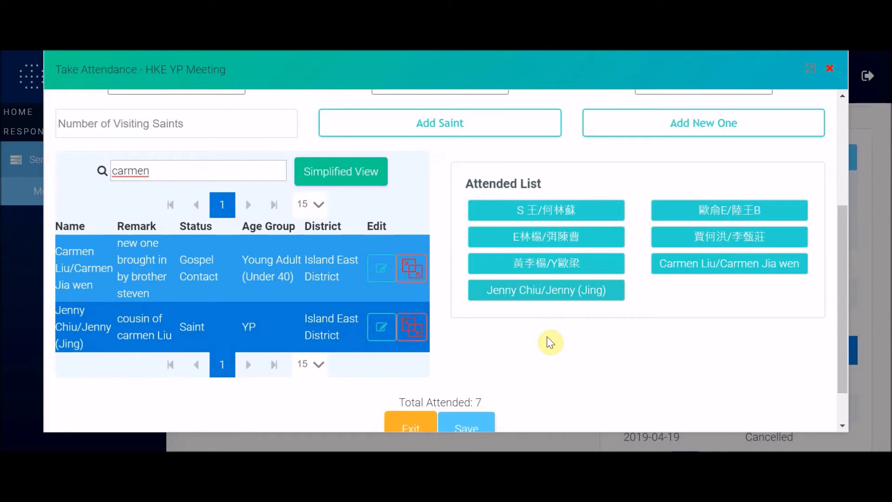
pyautogui.scroll(4, 549, 341)
pyautogui.scroll(-5, 548, 338)
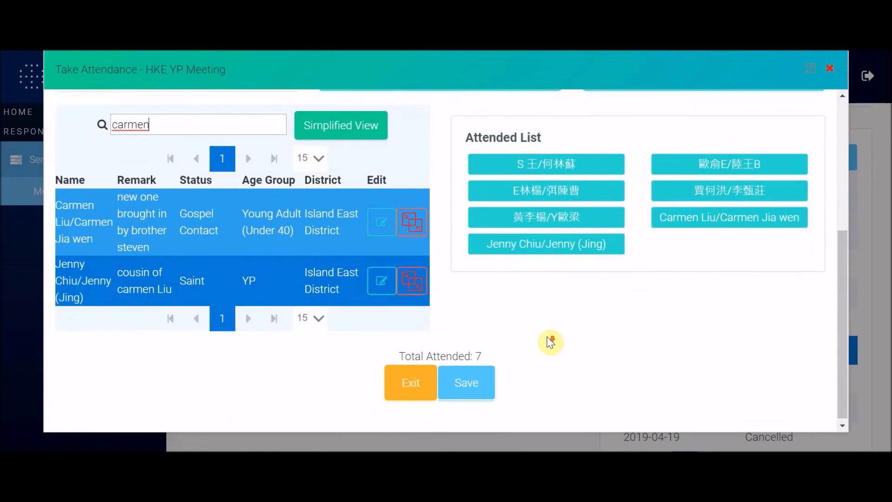
pyautogui.scroll(5, 548, 338)
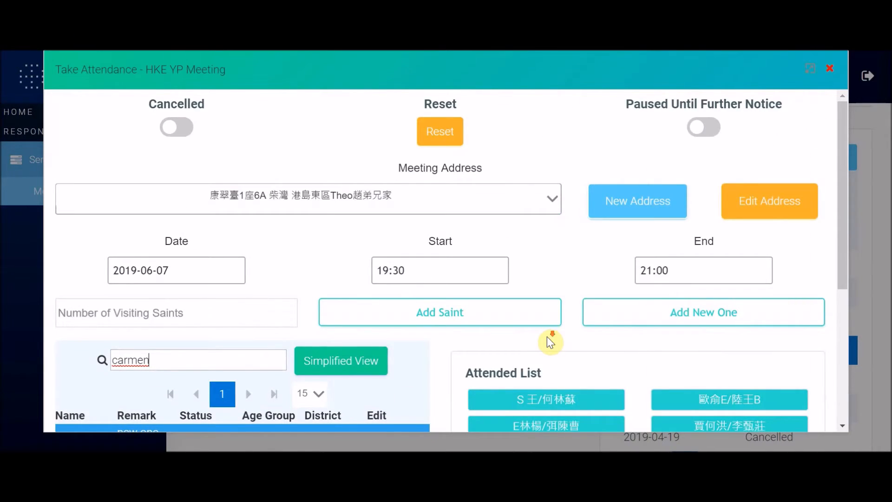
pyautogui.scroll(-5, 547, 336)
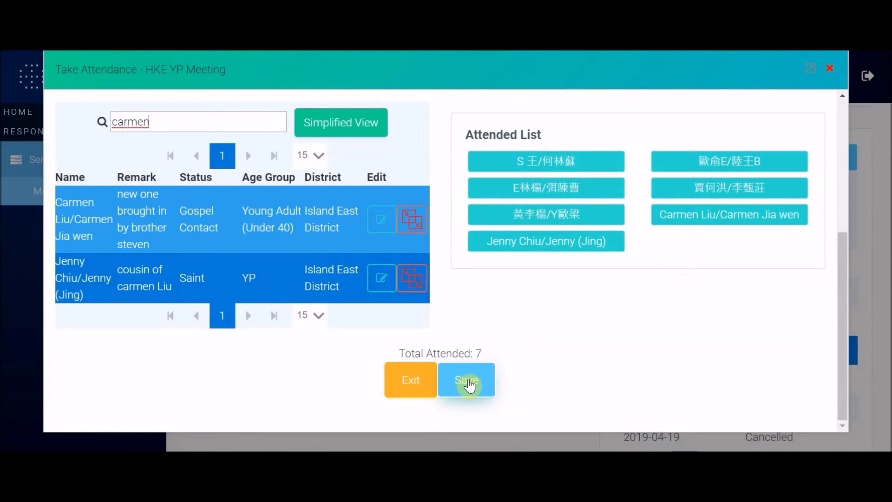
# Step: Save the attendance so the HKE YP Meeting's 2019-06-07 record shows 7 attended
pyautogui.click(468, 384)
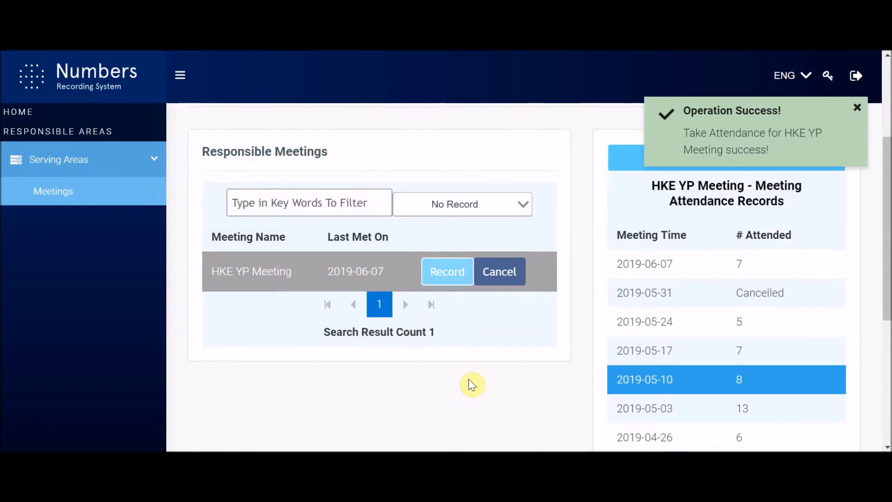
pyautogui.scroll(4, 675, 233)
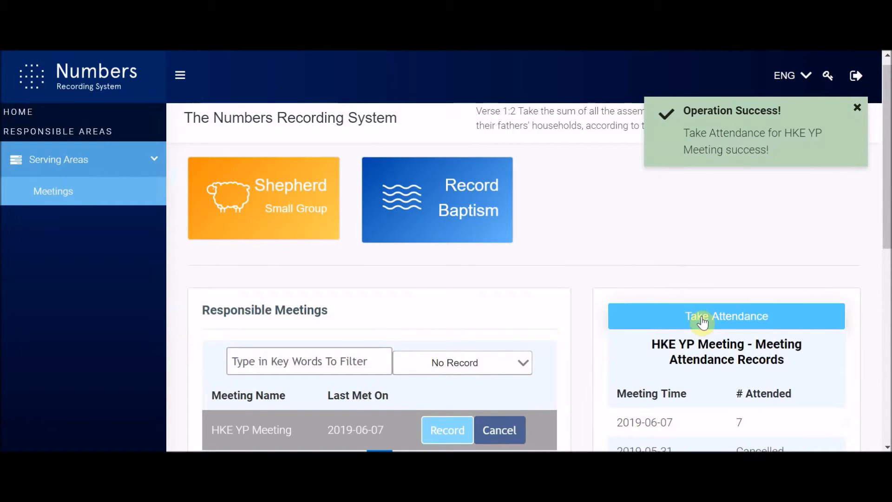
pyautogui.scroll(-3, 703, 320)
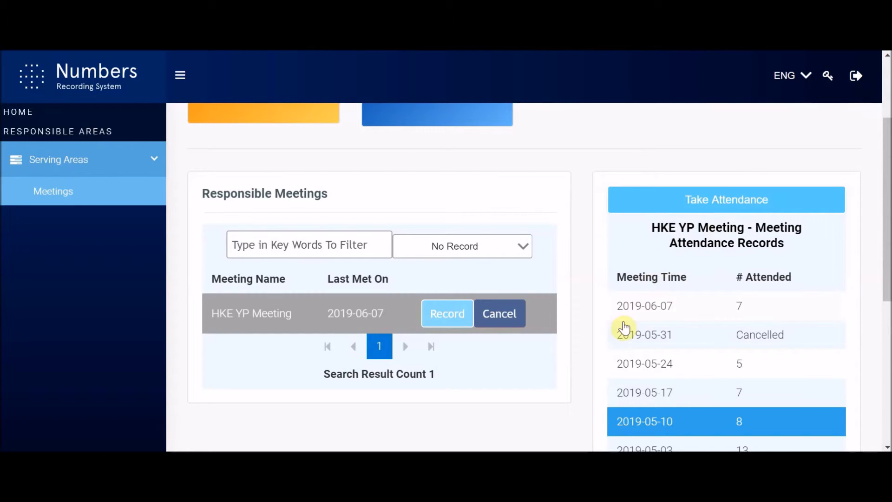
pyautogui.scroll(-5, 659, 365)
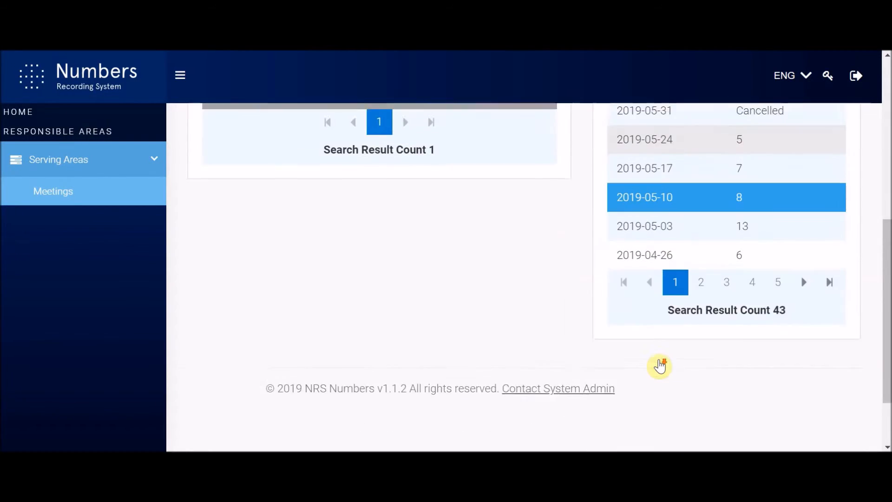
pyautogui.scroll(3, 662, 365)
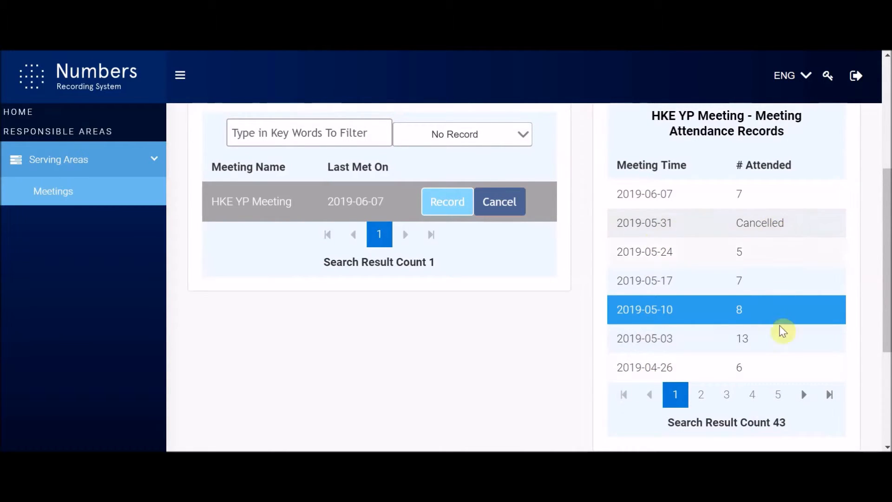
pyautogui.scroll(1, 486, 347)
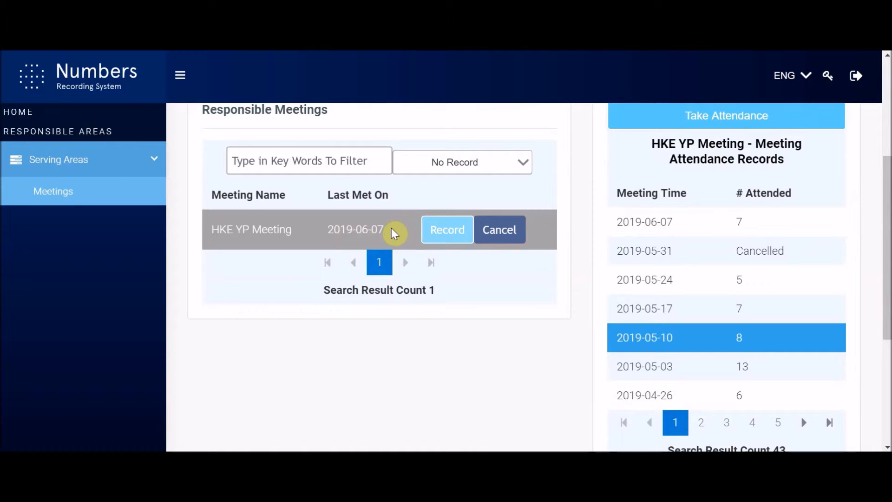
# Step: Try cancelling the HKE YP Meeting, confirm, and dismiss the future-dated 2019-06-14 attendance warning
pyautogui.click(510, 235)
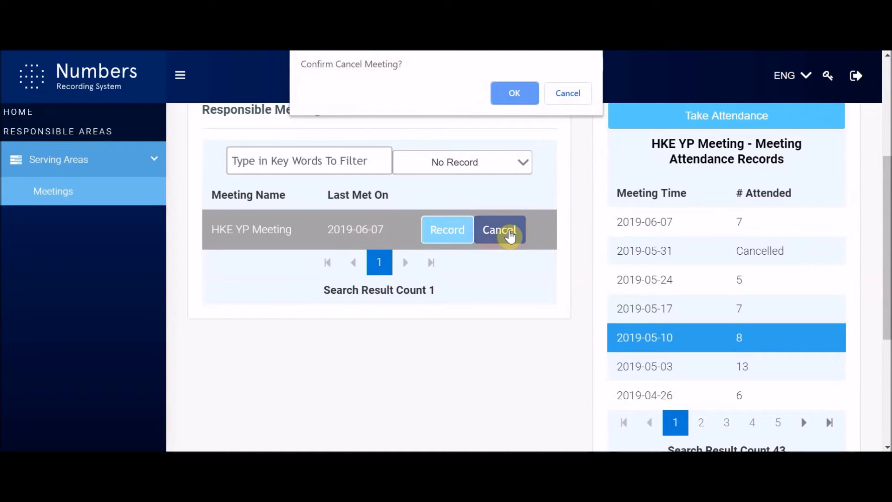
pyautogui.click(509, 95)
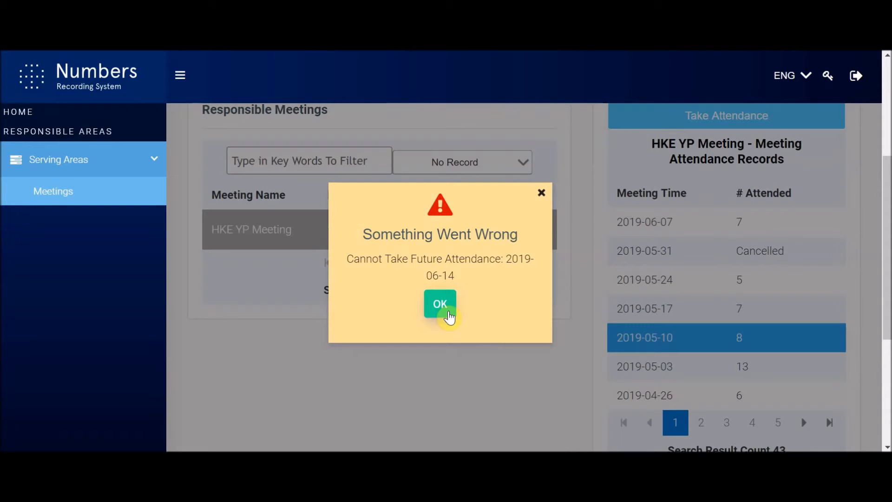
pyautogui.click(448, 312)
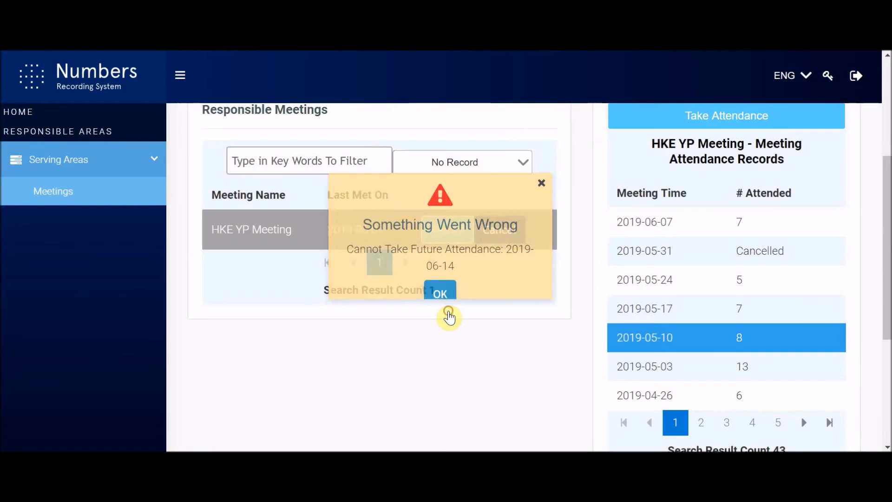
pyautogui.scroll(1, 448, 311)
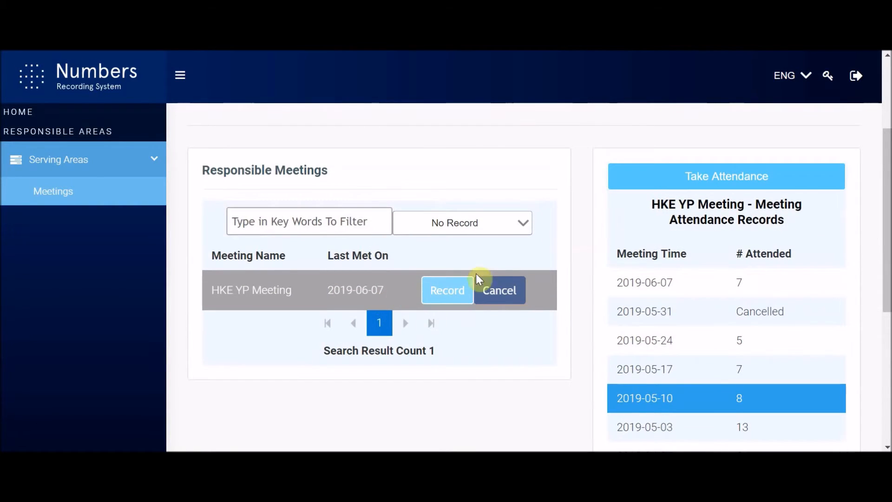
pyautogui.click(449, 293)
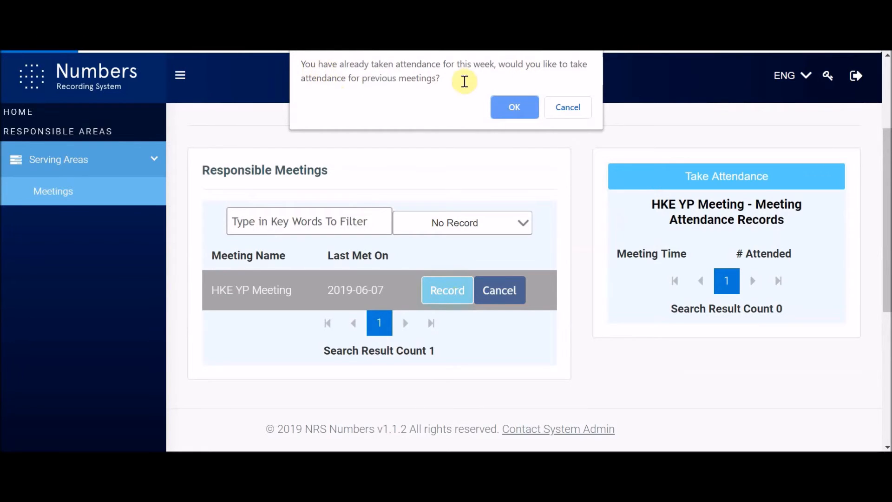
pyautogui.click(569, 106)
pyautogui.scroll(-2, 720, 285)
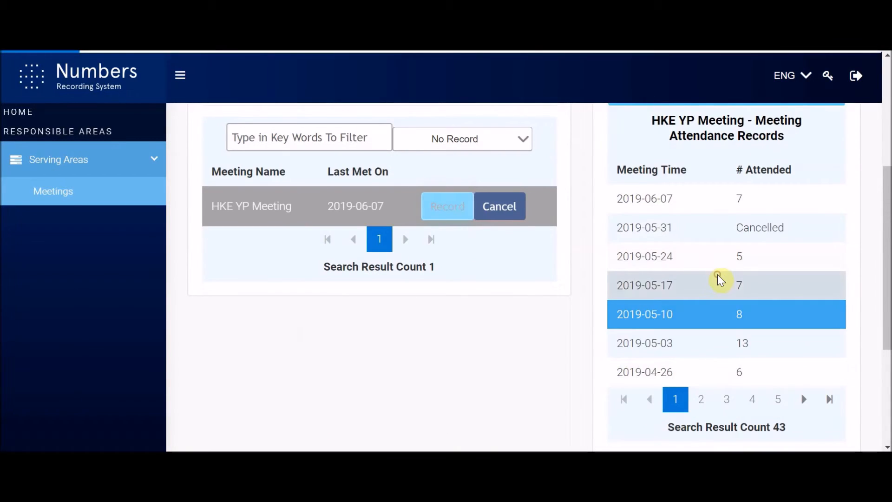
pyautogui.click(720, 279)
pyautogui.scroll(-15, 719, 274)
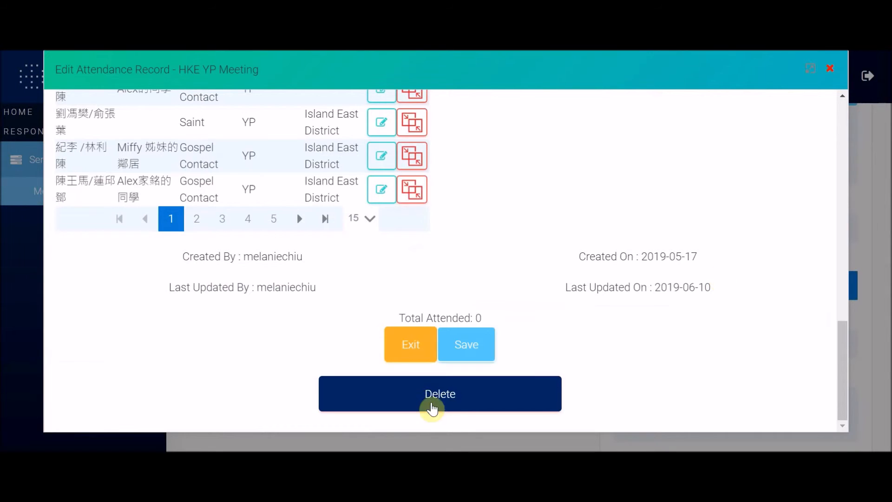
pyautogui.click(412, 343)
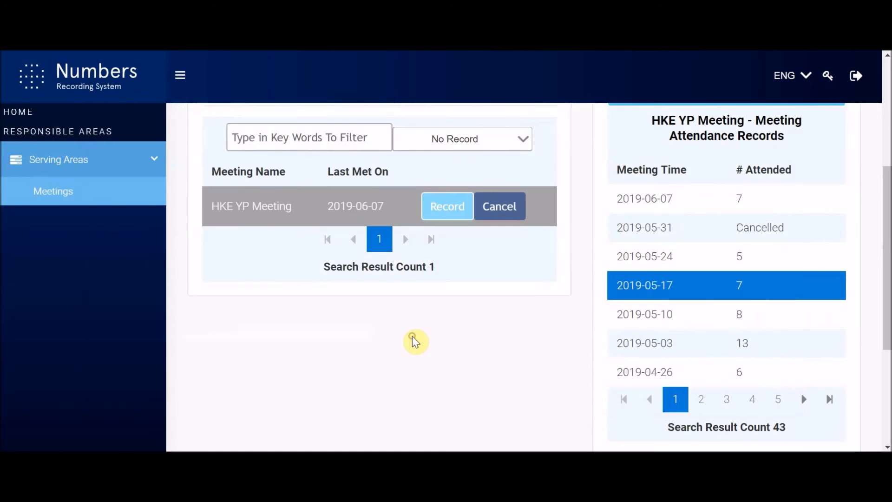
pyautogui.click(682, 241)
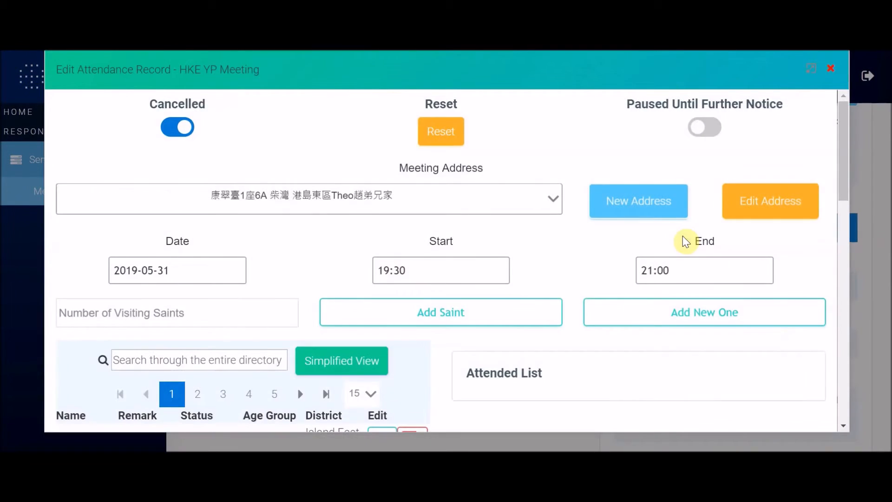
pyautogui.scroll(-10, 501, 335)
pyautogui.scroll(10, 504, 334)
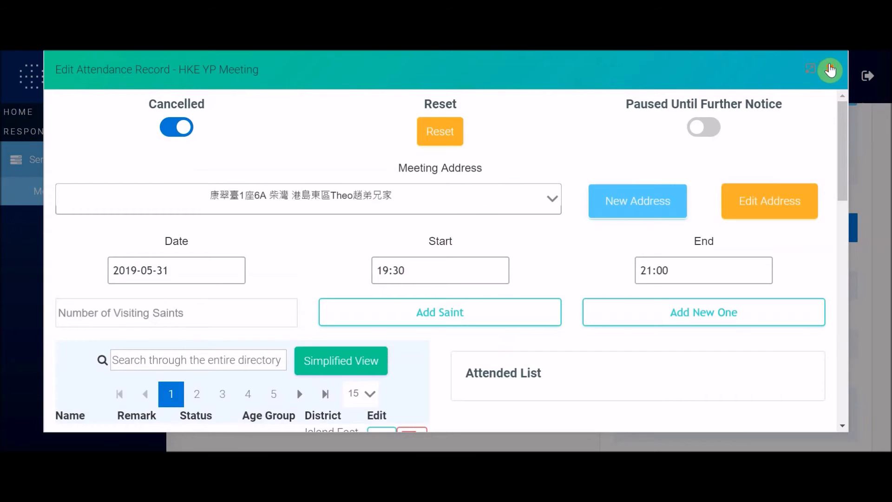
pyautogui.click(828, 69)
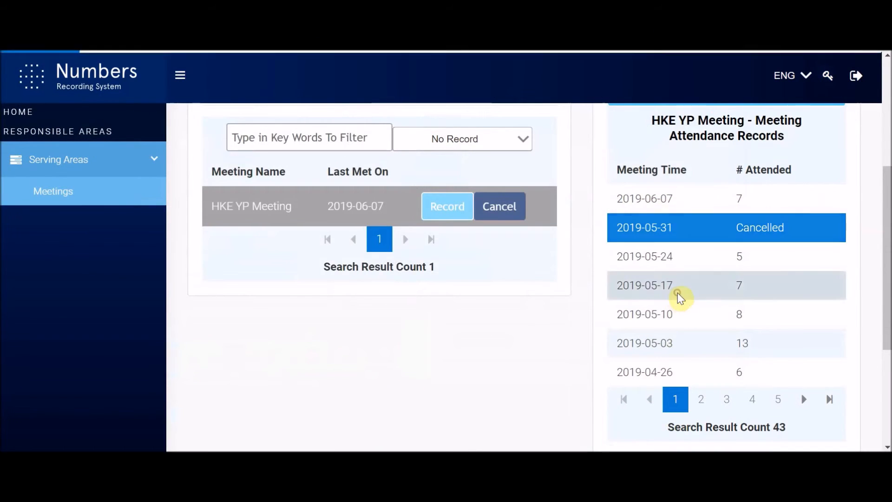
# Step: Mark the 2019-05-17 record as Cancelled, confirm it, and reopen it to verify
pyautogui.click(677, 293)
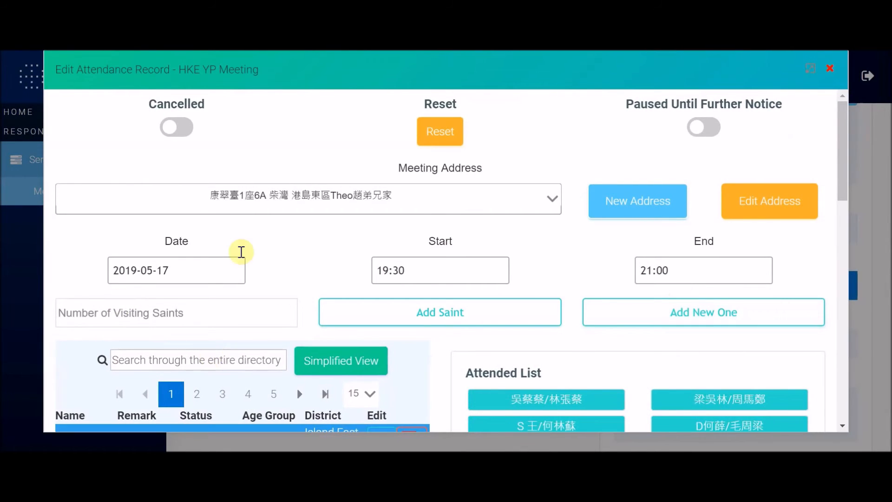
pyautogui.scroll(-7, 229, 253)
pyautogui.scroll(8, 230, 253)
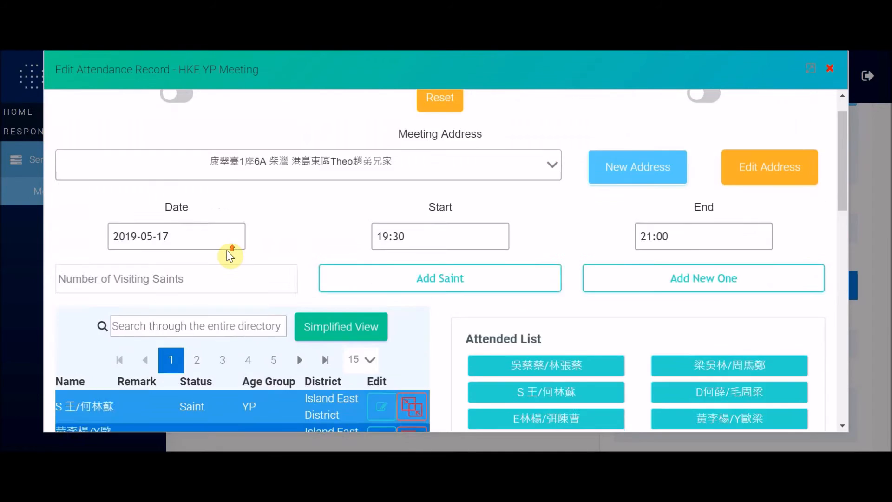
pyautogui.click(186, 131)
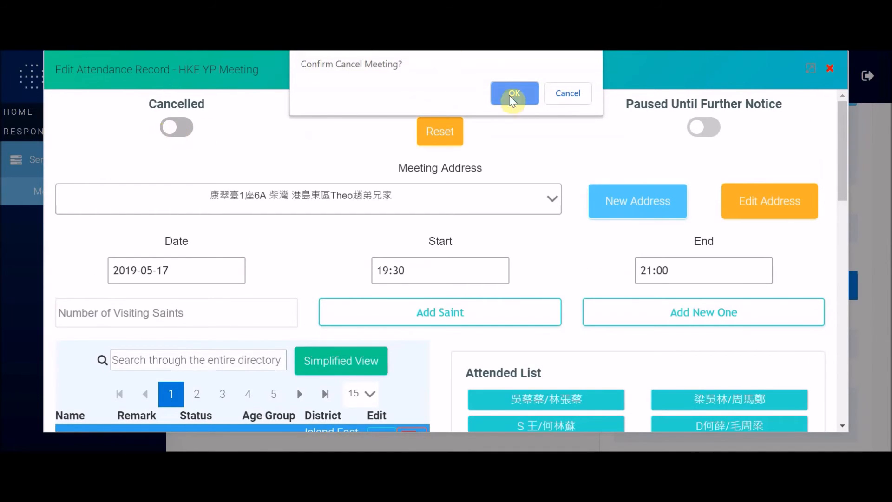
pyautogui.click(514, 94)
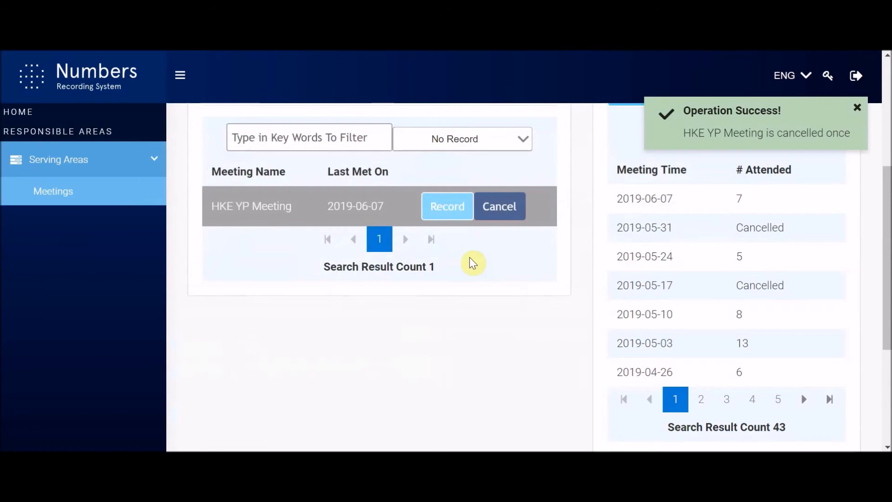
pyautogui.scroll(-3, 472, 263)
pyautogui.scroll(5, 710, 260)
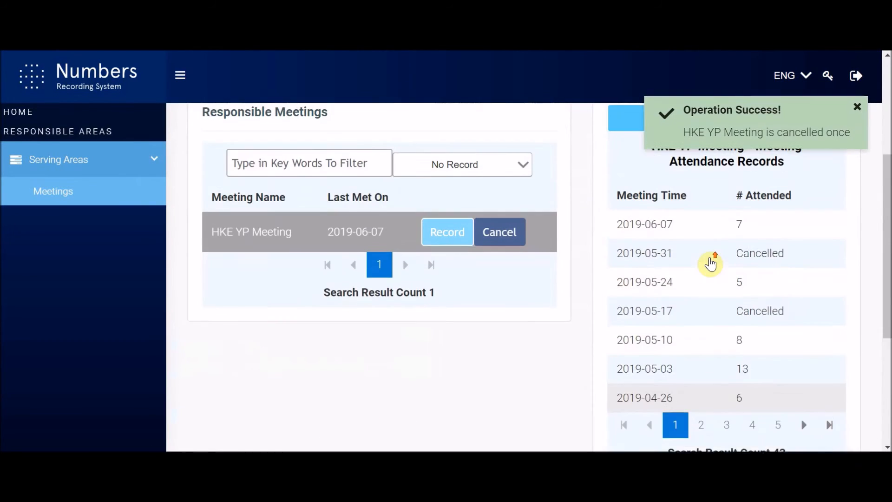
pyautogui.click(699, 349)
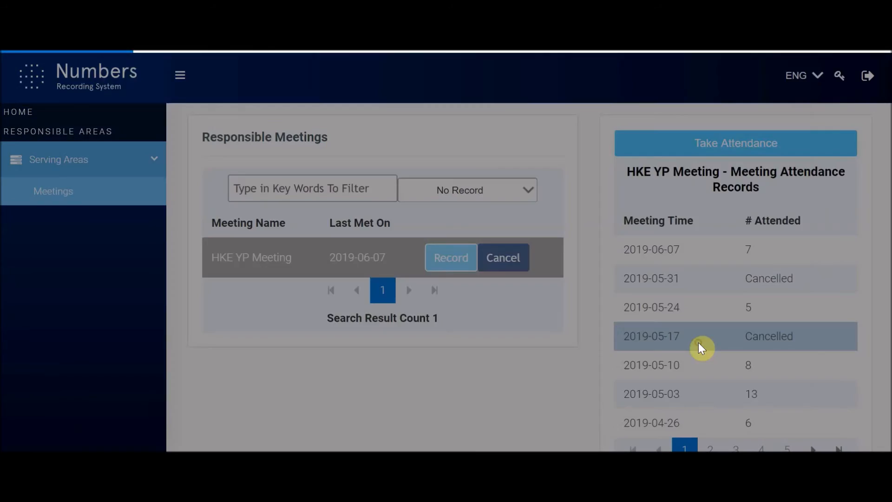
pyautogui.scroll(-2, 478, 334)
pyautogui.scroll(-12, 478, 334)
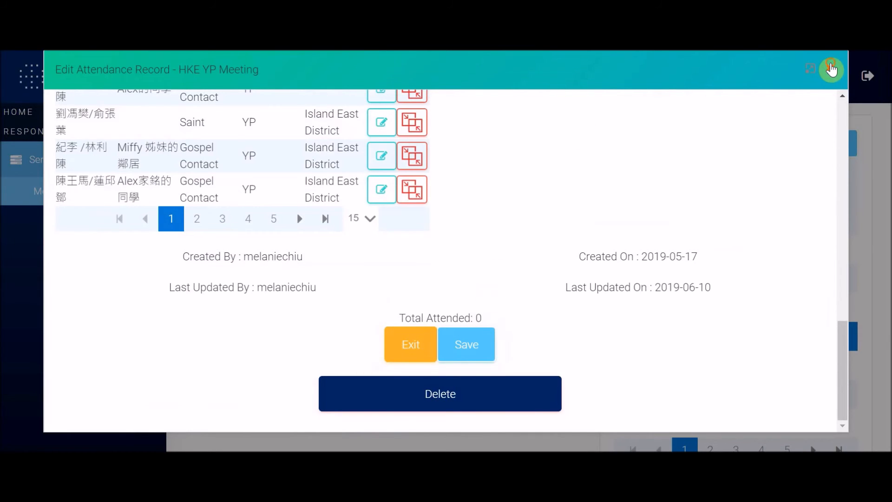
pyautogui.click(824, 75)
pyautogui.click(701, 311)
pyautogui.scroll(-10, 333, 340)
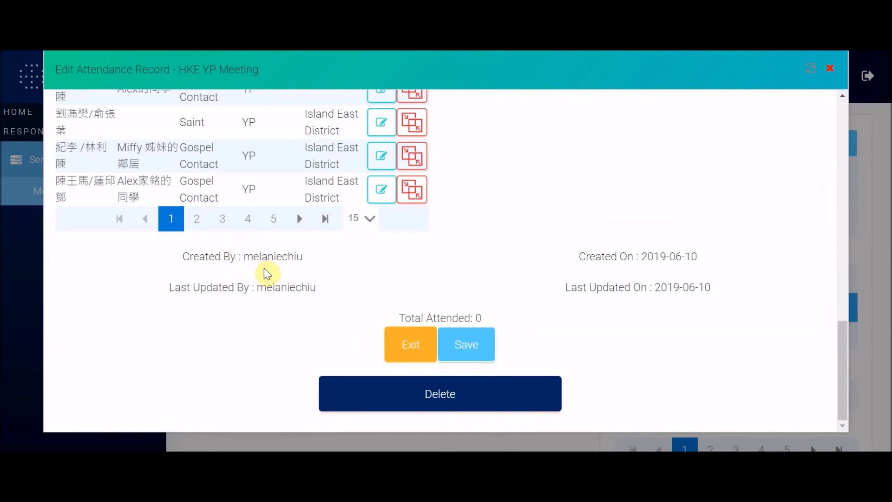
pyautogui.moveTo(251, 256); pyautogui.dragTo(332, 262)
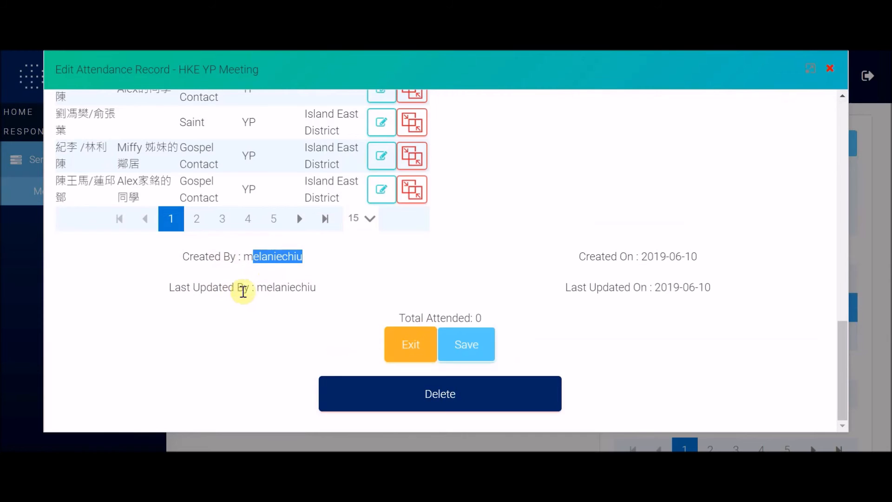
pyautogui.moveTo(266, 286); pyautogui.dragTo(628, 274)
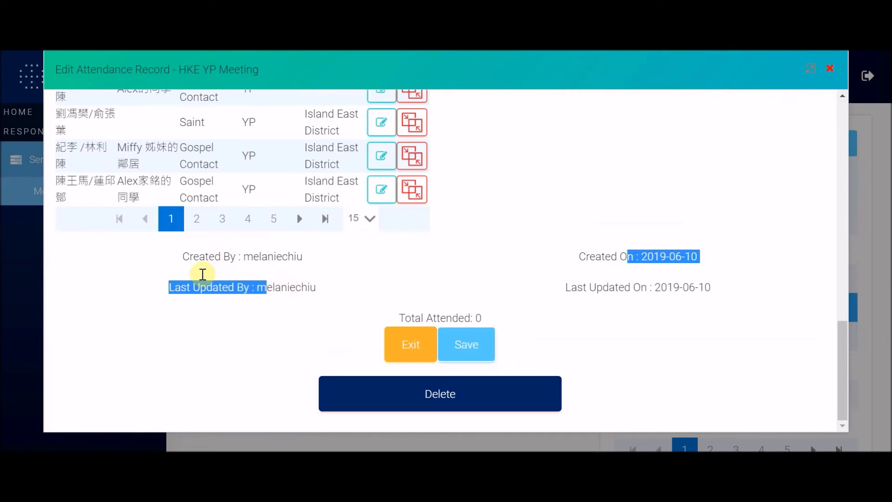
pyautogui.click(231, 260)
pyautogui.moveTo(231, 260); pyautogui.dragTo(679, 203)
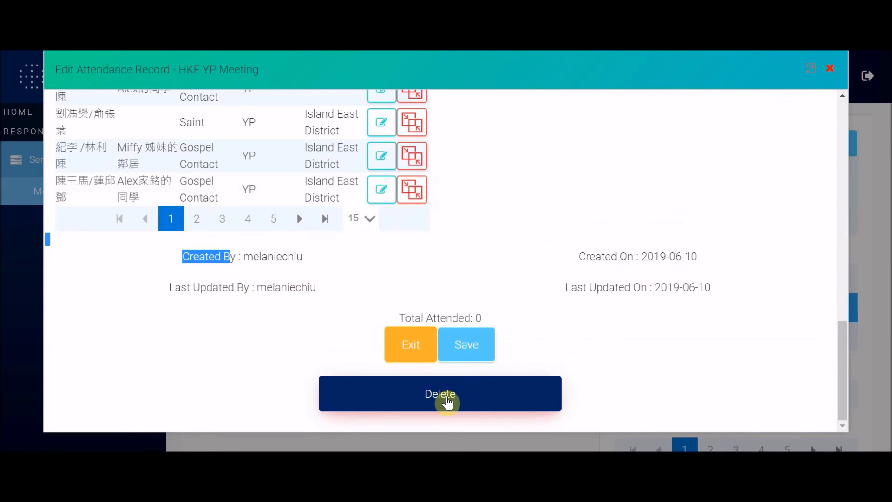
pyautogui.click(830, 70)
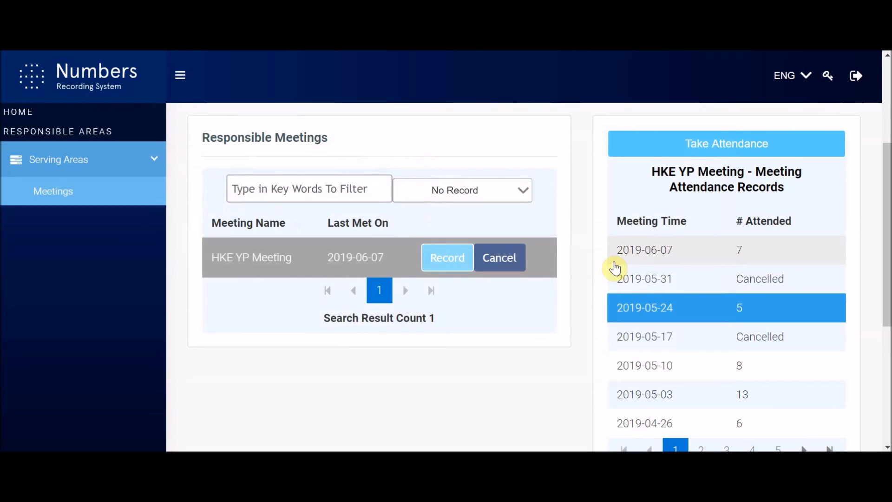
pyautogui.scroll(4, 454, 400)
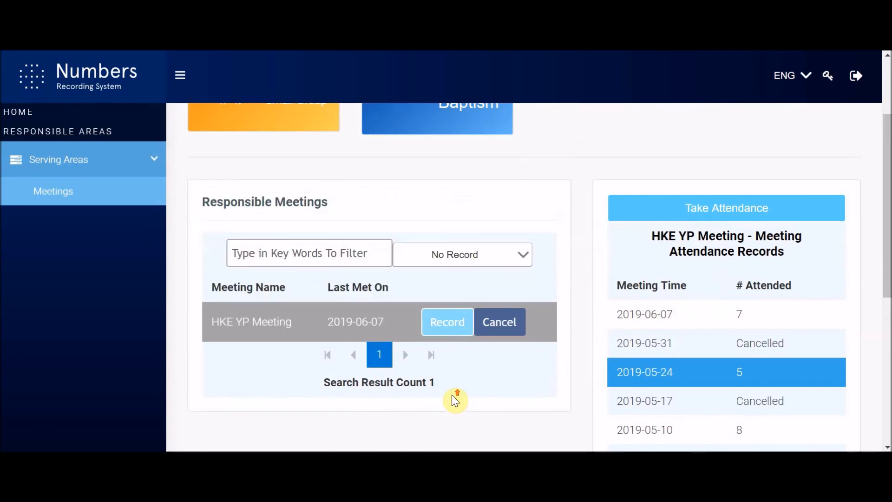
pyautogui.scroll(-10, 453, 396)
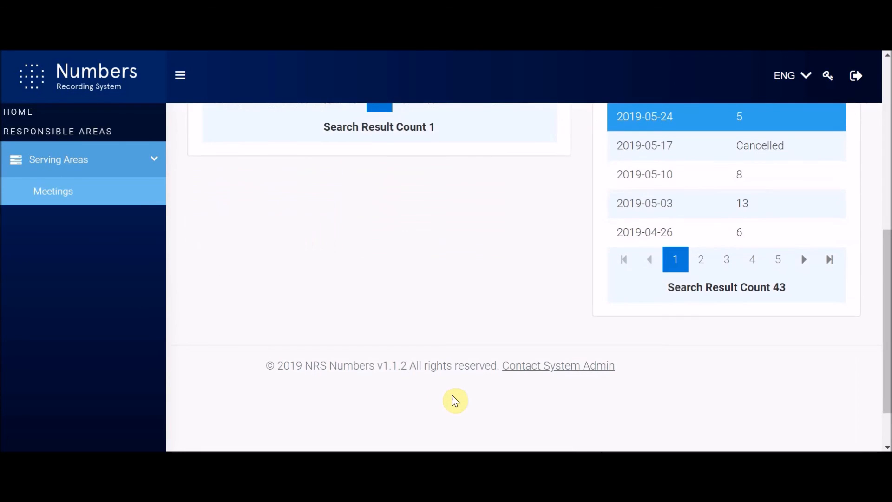
pyautogui.scroll(7, 452, 396)
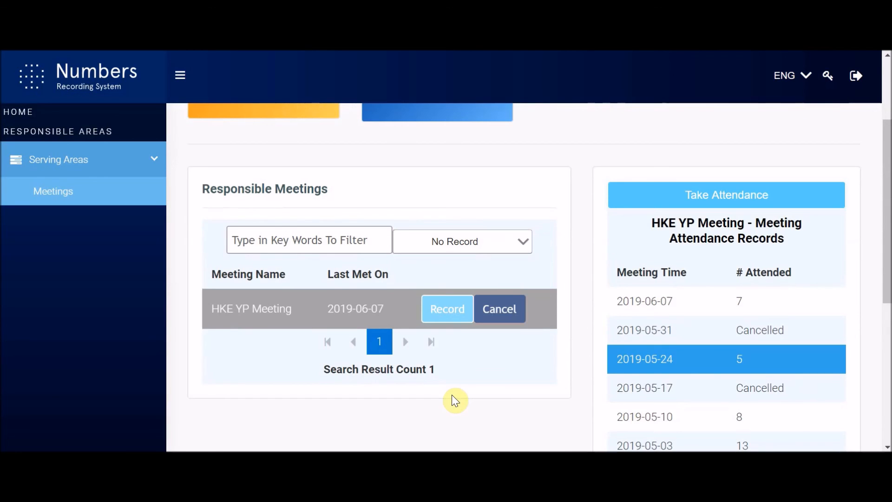
pyautogui.scroll(3, 454, 399)
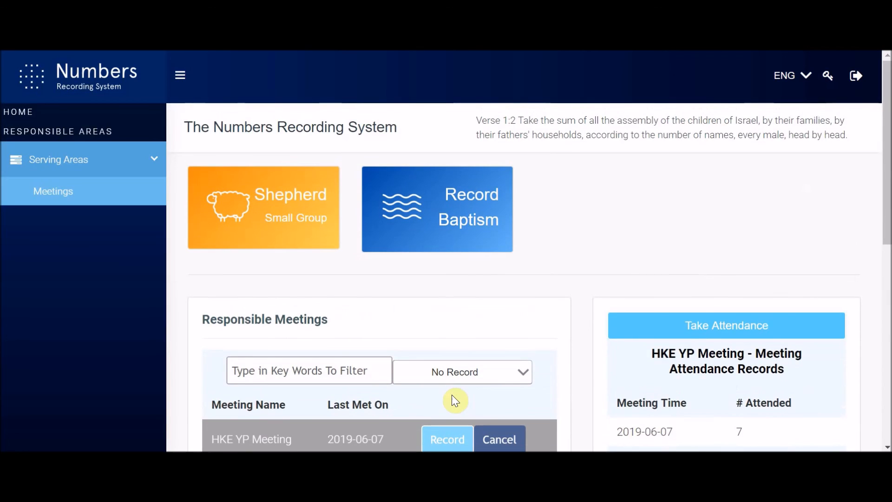
pyautogui.scroll(-8, 453, 397)
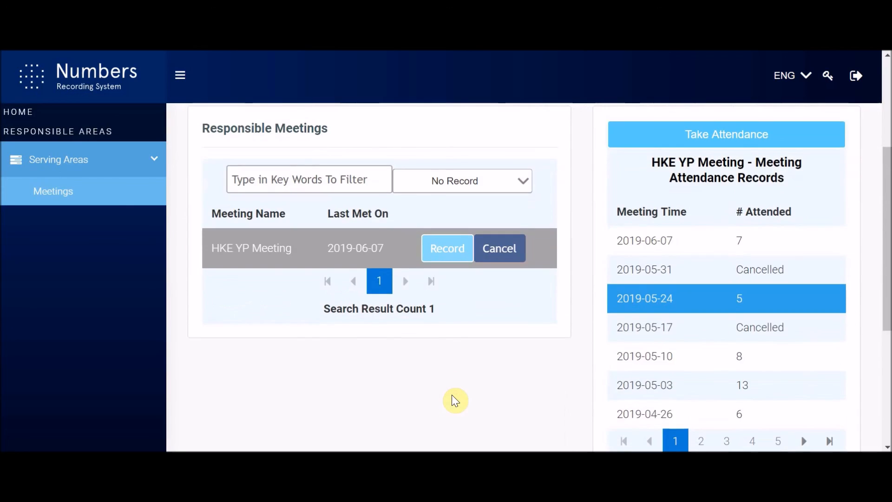
pyautogui.scroll(8, 455, 399)
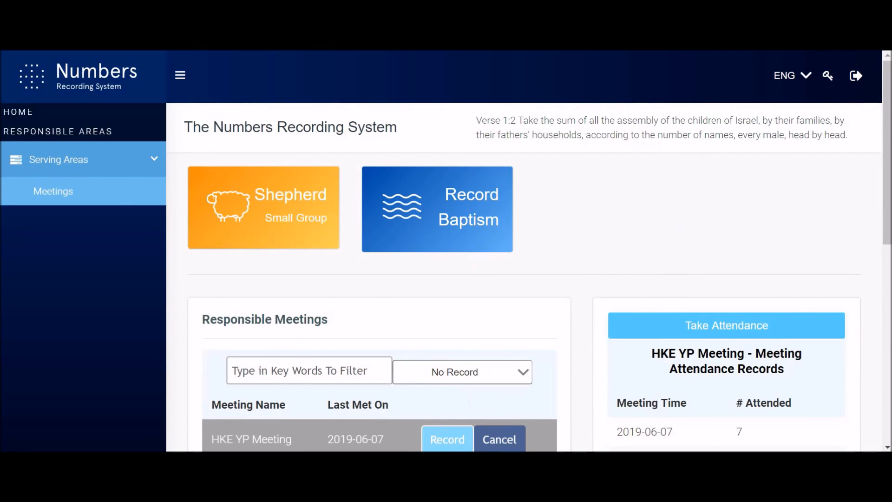